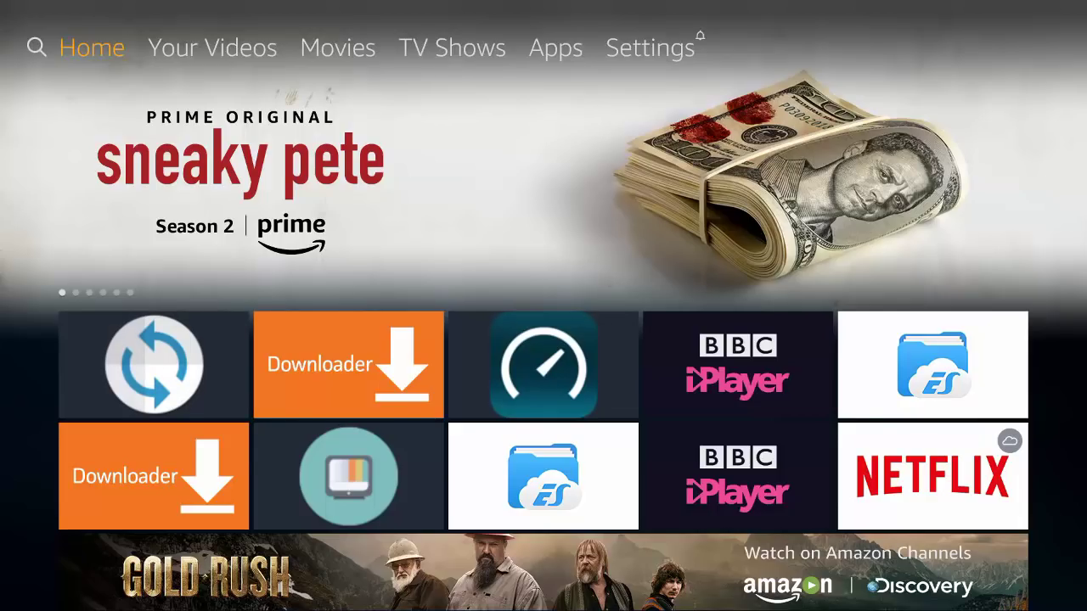
- Spell 'Downloade' into the Search field with the on-screen keyboard
{"action": "key", "text": "Left"}
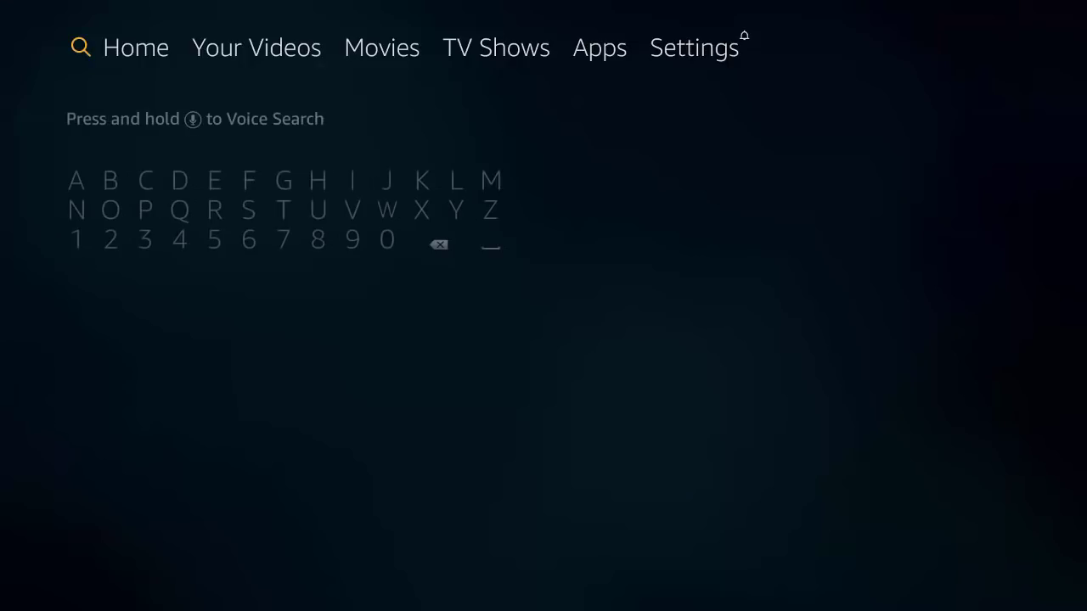
{"action": "key", "text": "Down"}
{"action": "key", "text": "Down"}
{"action": "key", "text": "Up"}
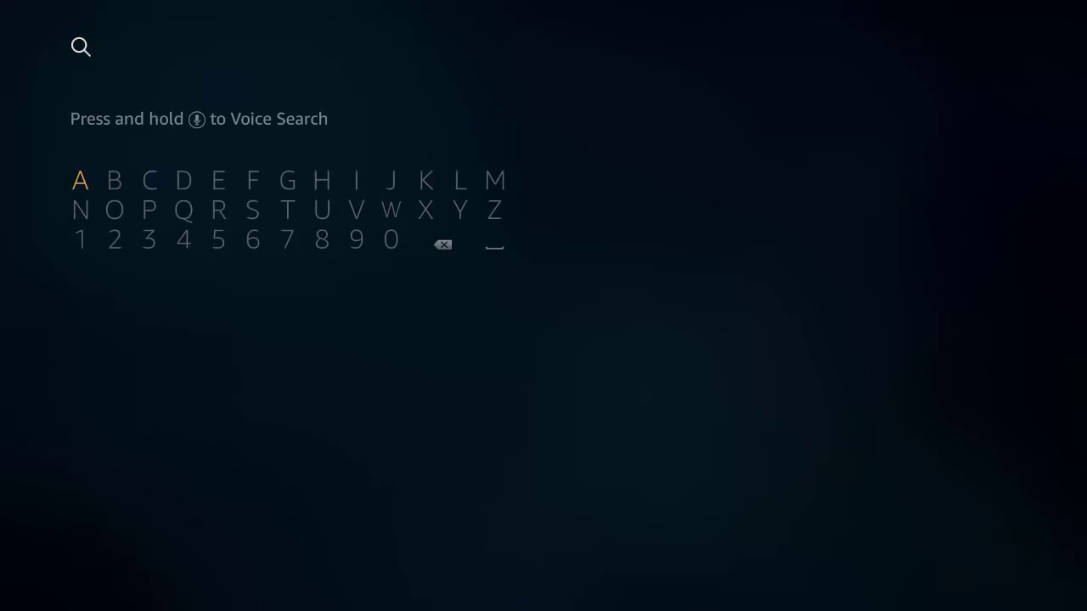
{"action": "key", "text": "Right"}
{"action": "key", "text": "Right"}
{"action": "key", "text": "Right"}
{"action": "key", "text": "Return"}
{"action": "key", "text": "Down"}
{"action": "key", "text": "Left"}
{"action": "key", "text": "Left"}
{"action": "key", "text": "Return"}
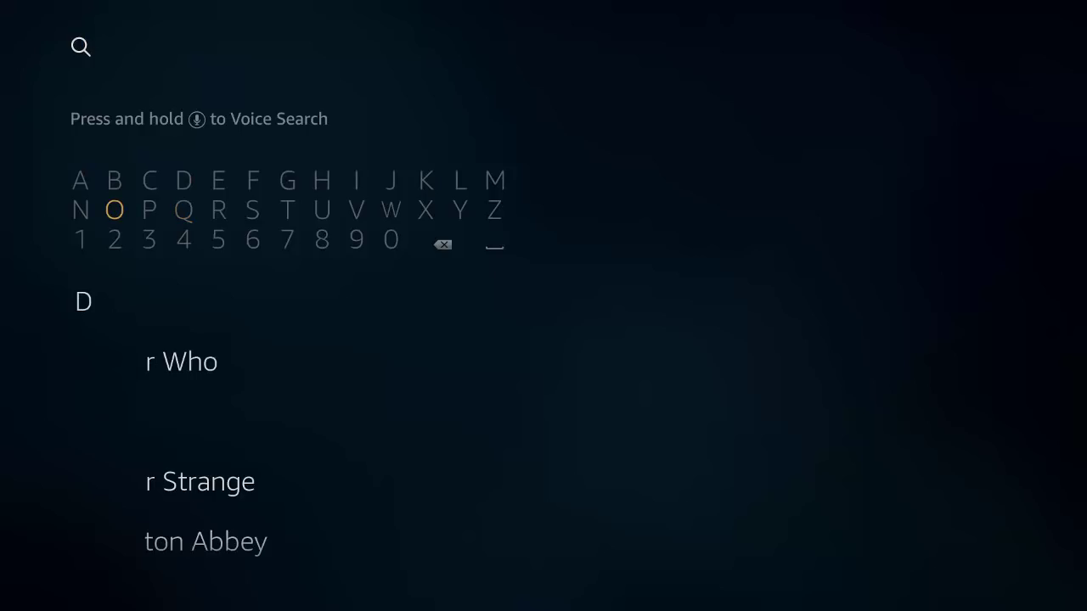
{"action": "key", "text": "Right"}
{"action": "key", "text": "Right"}
{"action": "key", "text": "Right"}
{"action": "key", "text": "Right"}
{"action": "key", "text": "Right"}
{"action": "key", "text": "Left"}
{"action": "key", "text": "Left"}
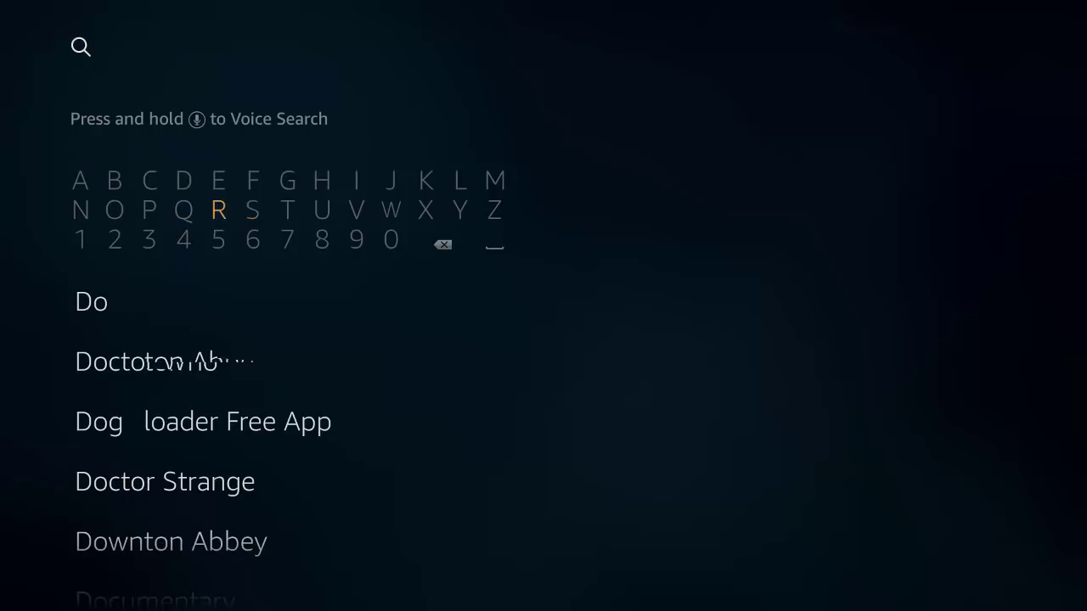
{"action": "key", "text": "Return"}
{"action": "key", "text": "Left"}
{"action": "key", "text": "Down"}
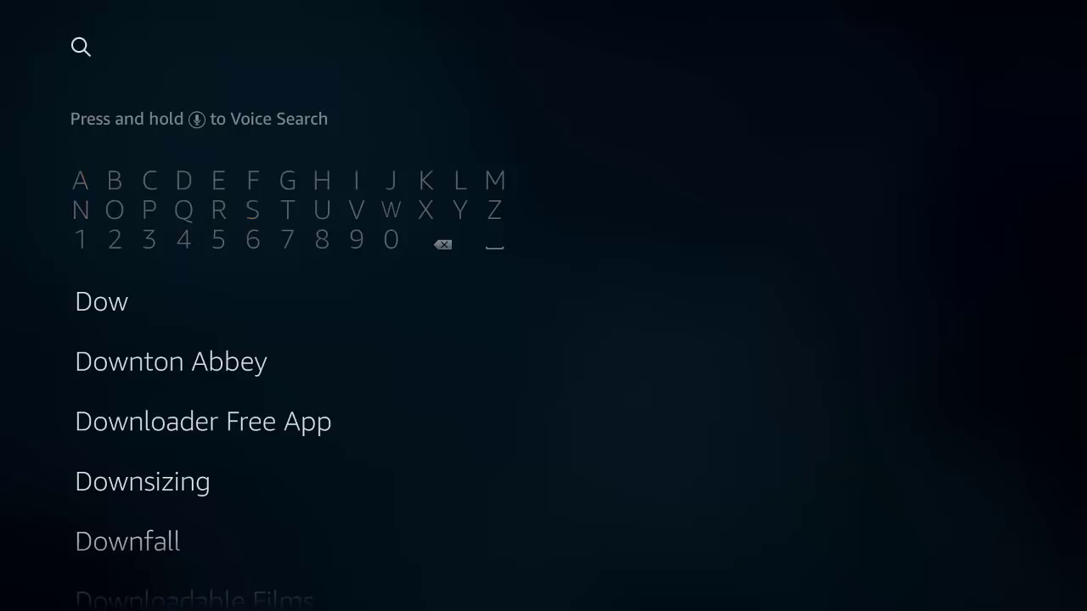
{"action": "key", "text": "Right"}
{"action": "key", "text": "Right"}
{"action": "key", "text": "Right"}
{"action": "key", "text": "Right"}
{"action": "key", "text": "Right"}
{"action": "key", "text": "Right"}
{"action": "key", "text": "Right"}
{"action": "key", "text": "Right"}
{"action": "key", "text": "Right"}
{"action": "key", "text": "Right"}
{"action": "key", "text": "Right"}
{"action": "key", "text": "Up"}
{"action": "key", "text": "Return"}
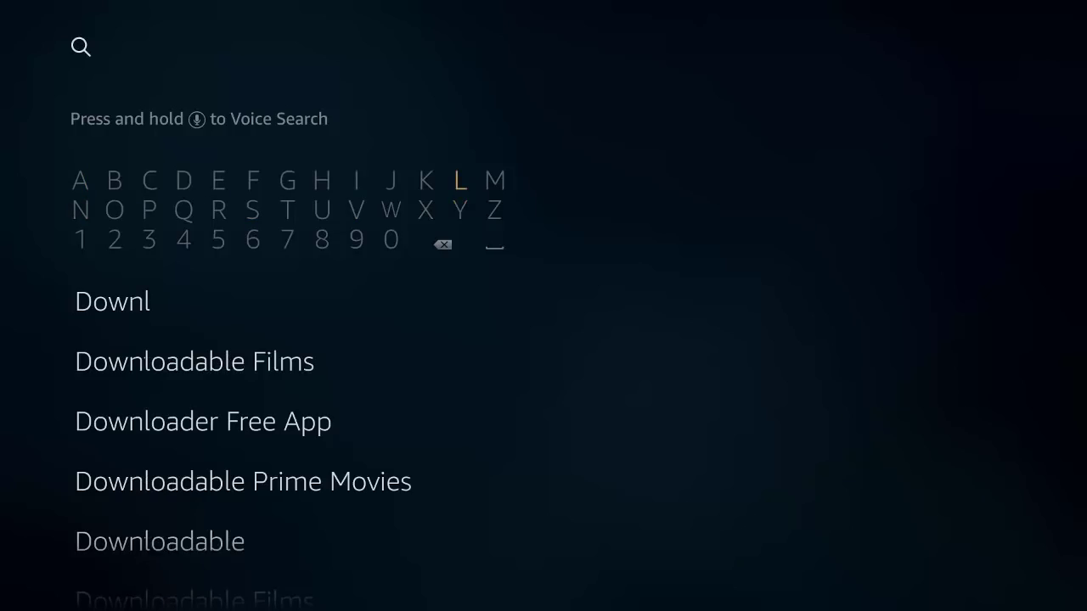
{"action": "key", "text": "Left"}
{"action": "key", "text": "Left"}
{"action": "key", "text": "Left"}
{"action": "key", "text": "Left"}
{"action": "key", "text": "Left"}
{"action": "key", "text": "Left"}
{"action": "key", "text": "Left"}
{"action": "key", "text": "Left"}
{"action": "key", "text": "Left"}
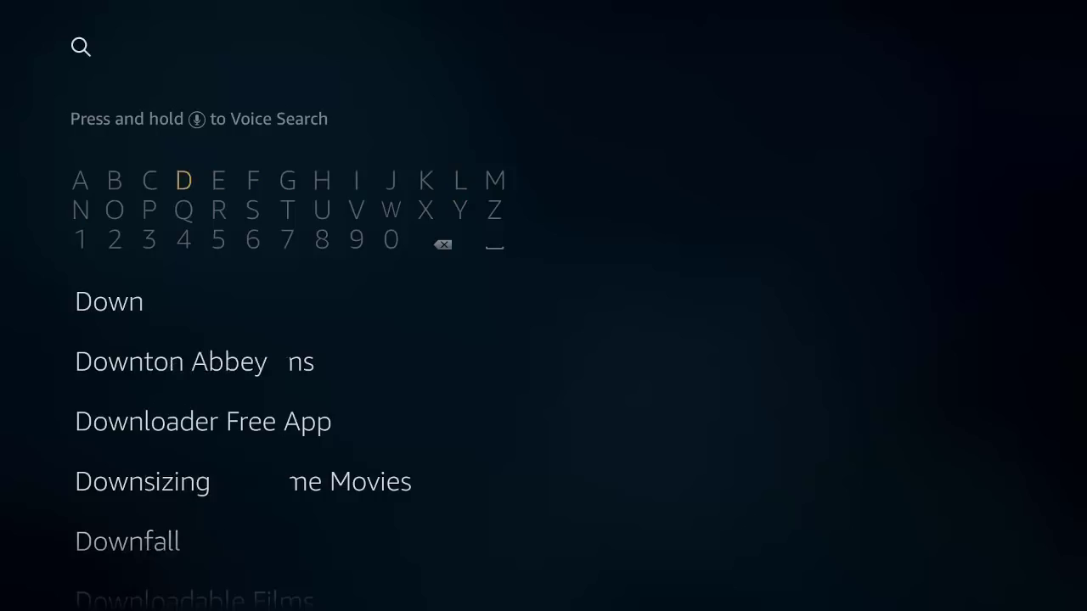
{"action": "key", "text": "Left"}
{"action": "key", "text": "Down"}
{"action": "key", "text": "Return"}
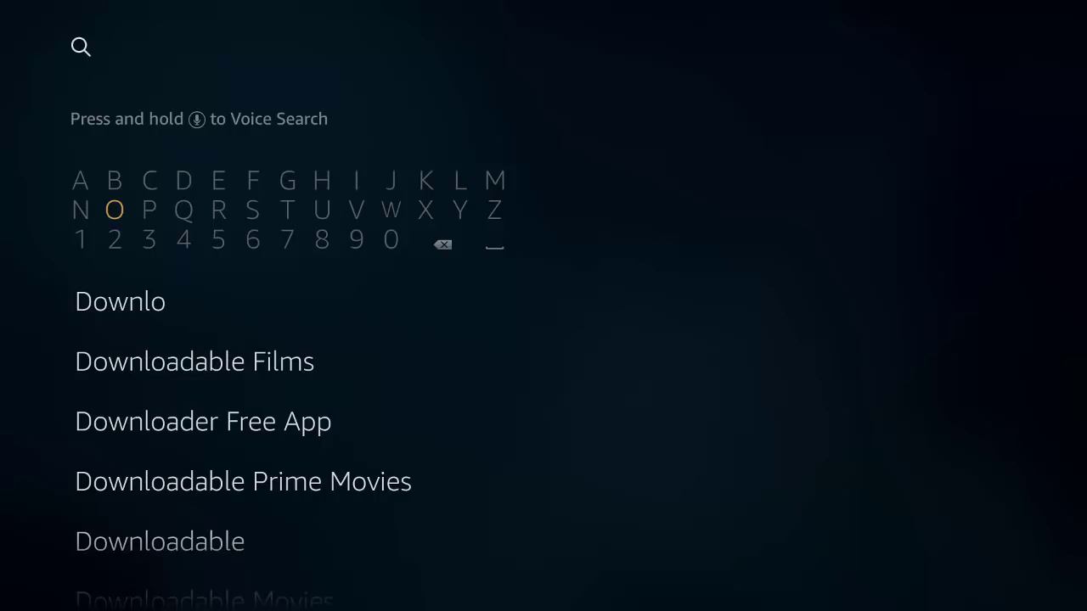
{"action": "key", "text": "Right"}
{"action": "key", "text": "Right"}
{"action": "key", "text": "Right"}
{"action": "key", "text": "Up"}
{"action": "key", "text": "Left"}
{"action": "key", "text": "Left"}
{"action": "key", "text": "Left"}
{"action": "key", "text": "Left"}
{"action": "key", "text": "Right"}
{"action": "key", "text": "Right"}
{"action": "key", "text": "Right"}
{"action": "key", "text": "Right"}
{"action": "key", "text": "Return"}
- Choose the 'Downloader' suggestion to list the Downloader app results
{"action": "key", "text": "Down"}
{"action": "key", "text": "Down"}
{"action": "key", "text": "Down"}
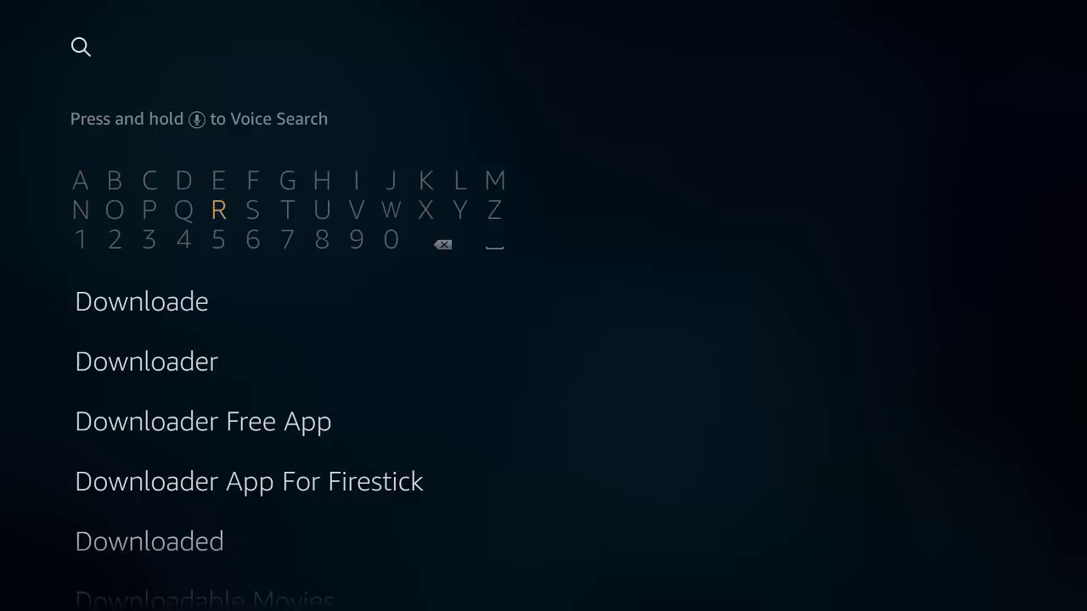
{"action": "key", "text": "Down"}
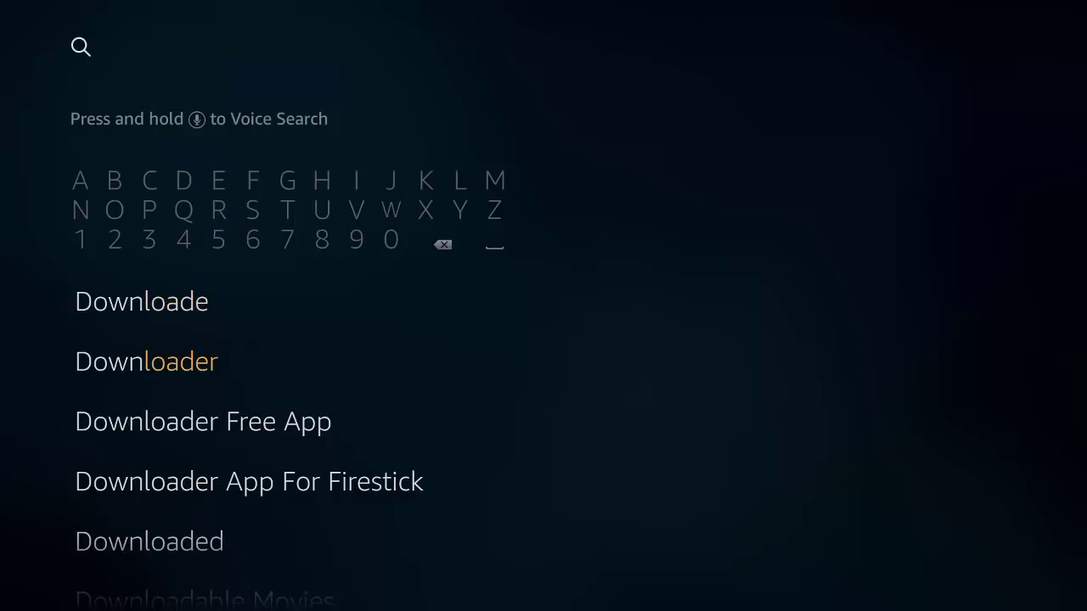
{"action": "key", "text": "Return"}
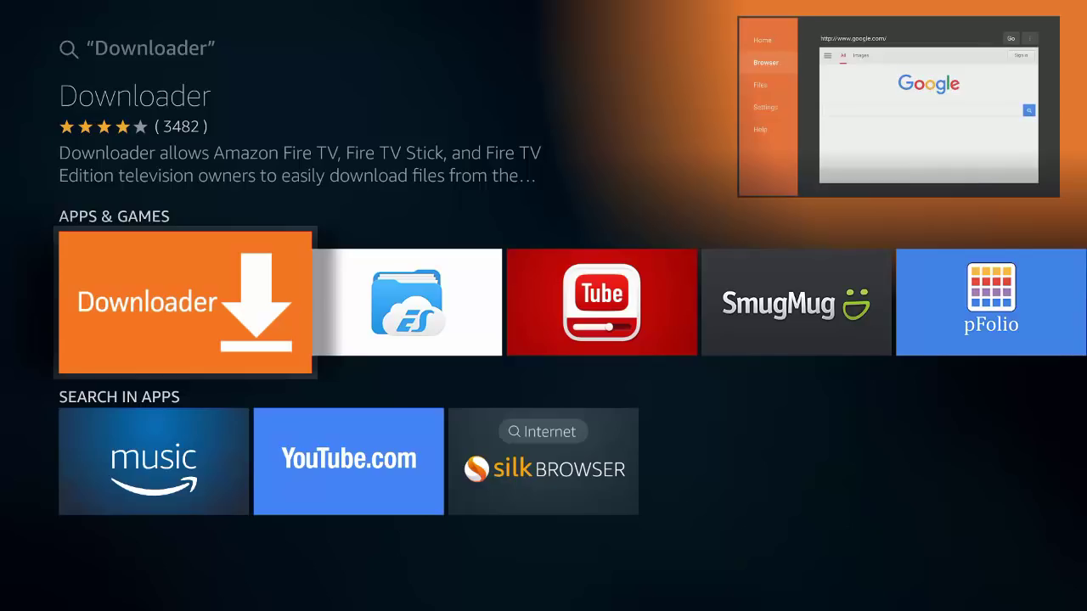
- Launch the Downloader app from the Apps & Games results to reach its URL page
{"action": "key", "text": "Escape"}
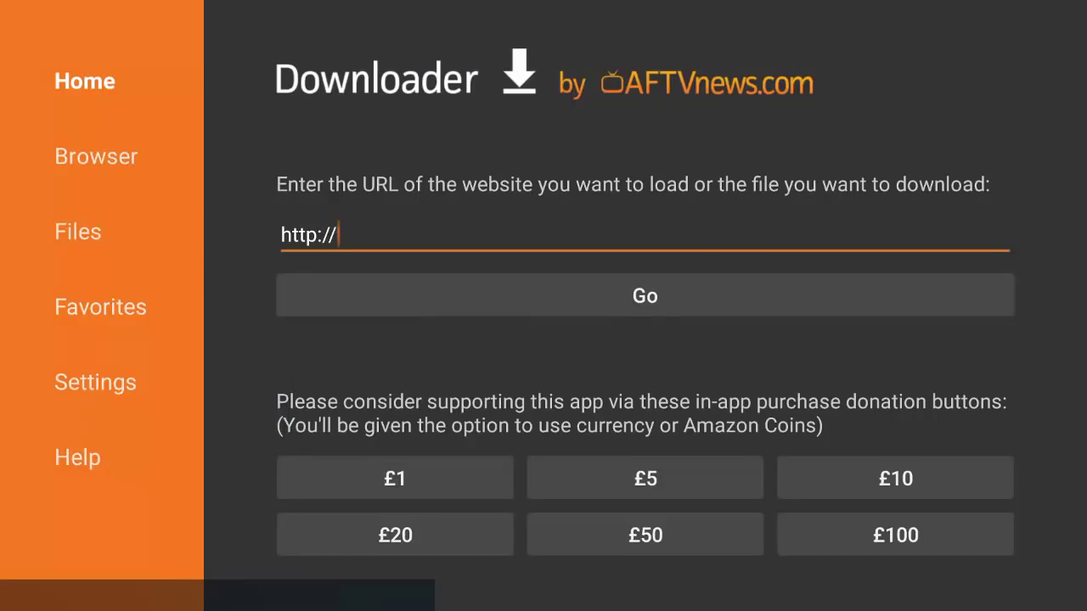
{"action": "key", "text": "Return"}
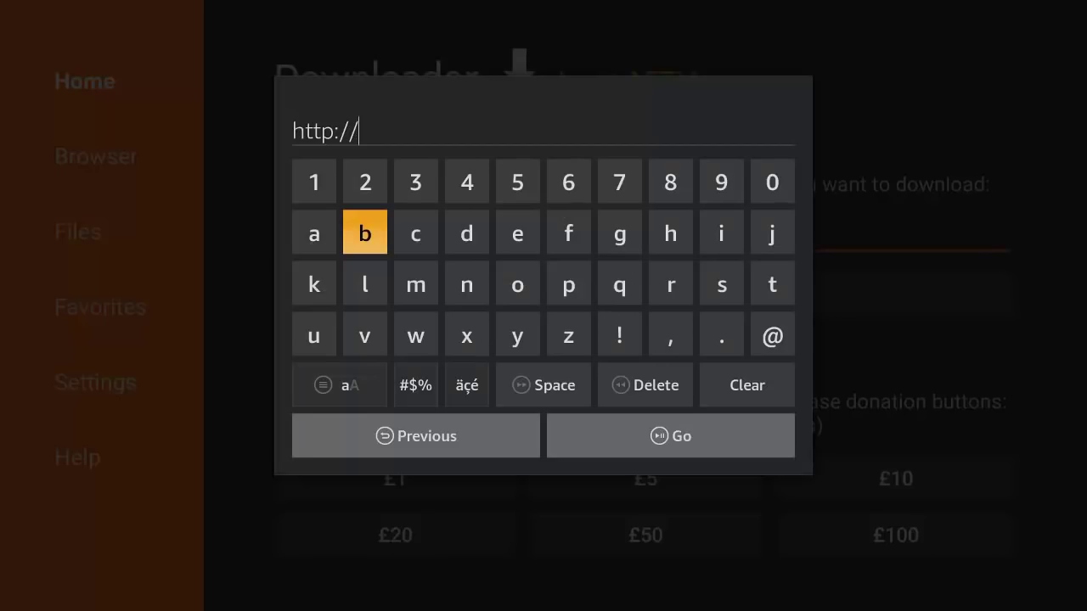
{"action": "type", "text": "b"}
{"action": "key", "text": "Right"}
{"action": "key", "text": "Right"}
{"action": "key", "text": "Right"}
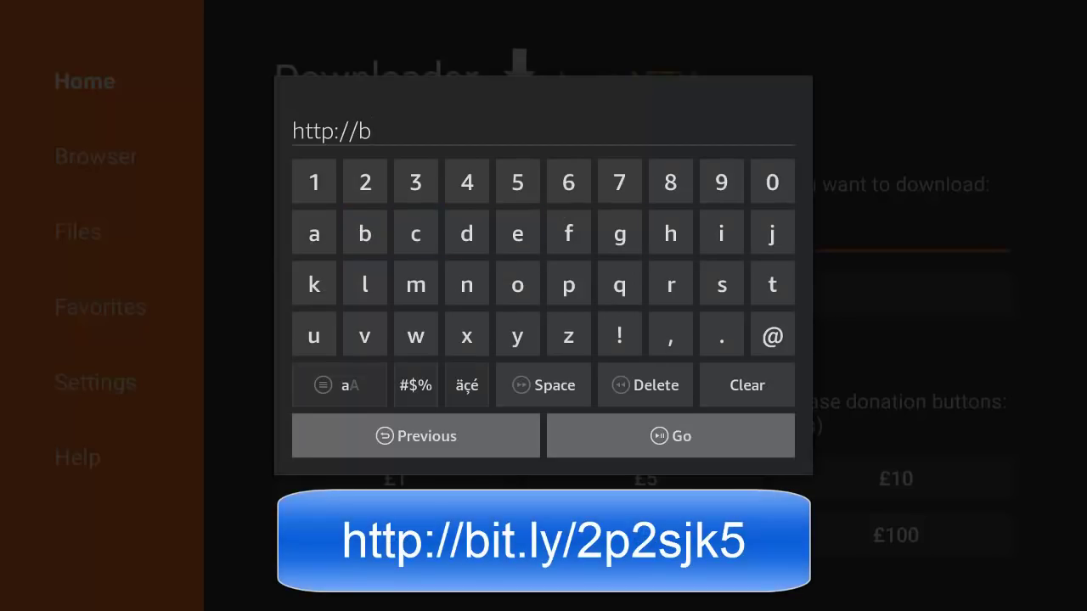
{"action": "type", "text": "it"}
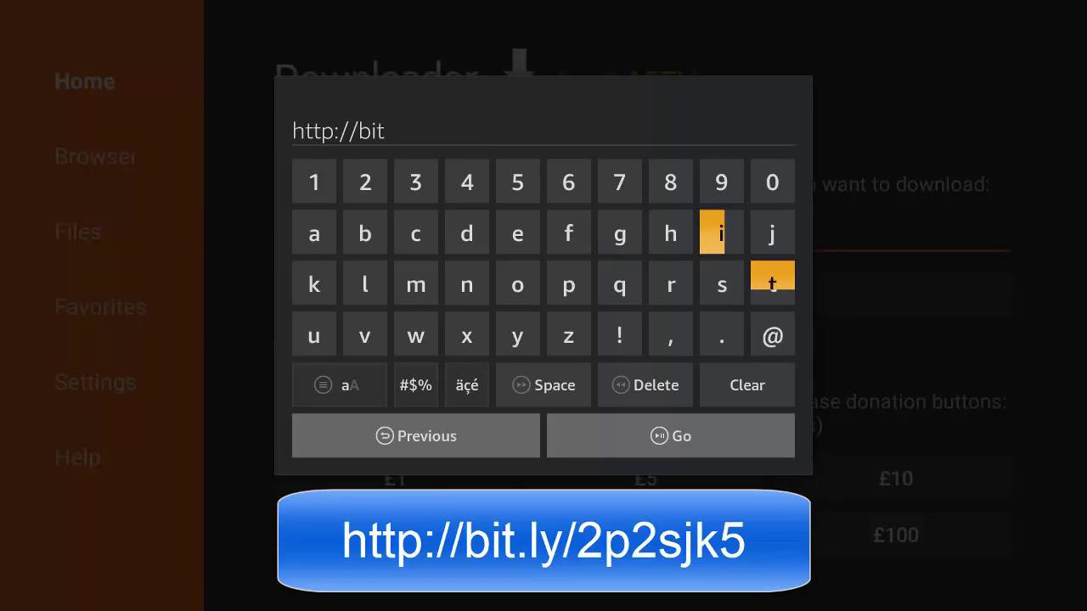
{"action": "key", "text": "Down"}
{"action": "key", "text": "Down"}
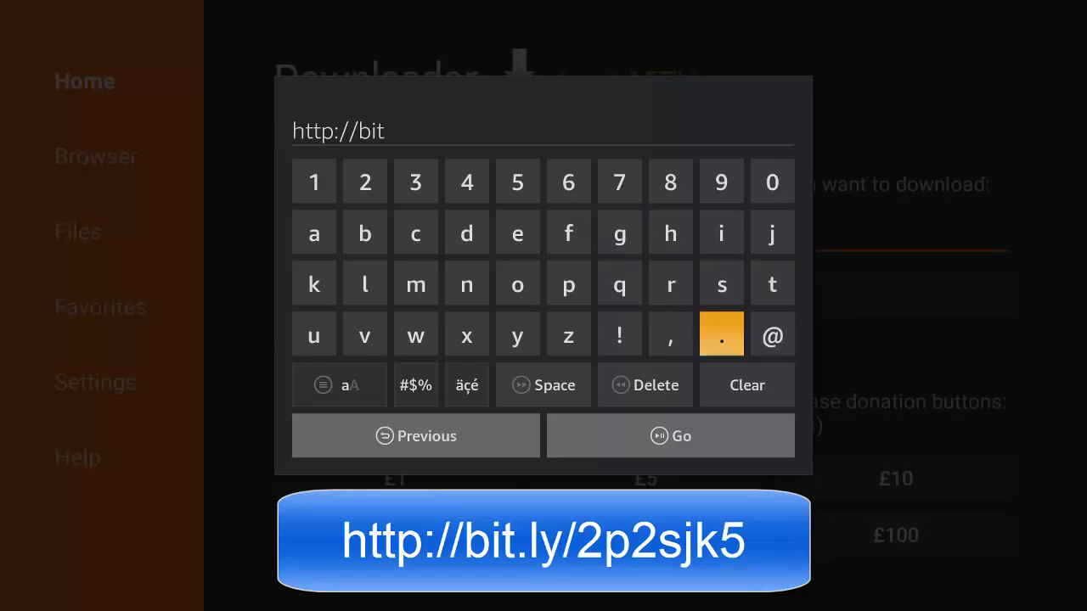
{"action": "type", "text": "."}
{"action": "key", "text": "Up"}
{"action": "key", "text": "Right"}
{"action": "key", "text": "Left"}
{"action": "key", "text": "Left"}
{"action": "key", "text": "Left"}
{"action": "key", "text": "Left"}
{"action": "key", "text": "Left"}
{"action": "key", "text": "Left"}
{"action": "key", "text": "Left"}
{"action": "key", "text": "Left"}
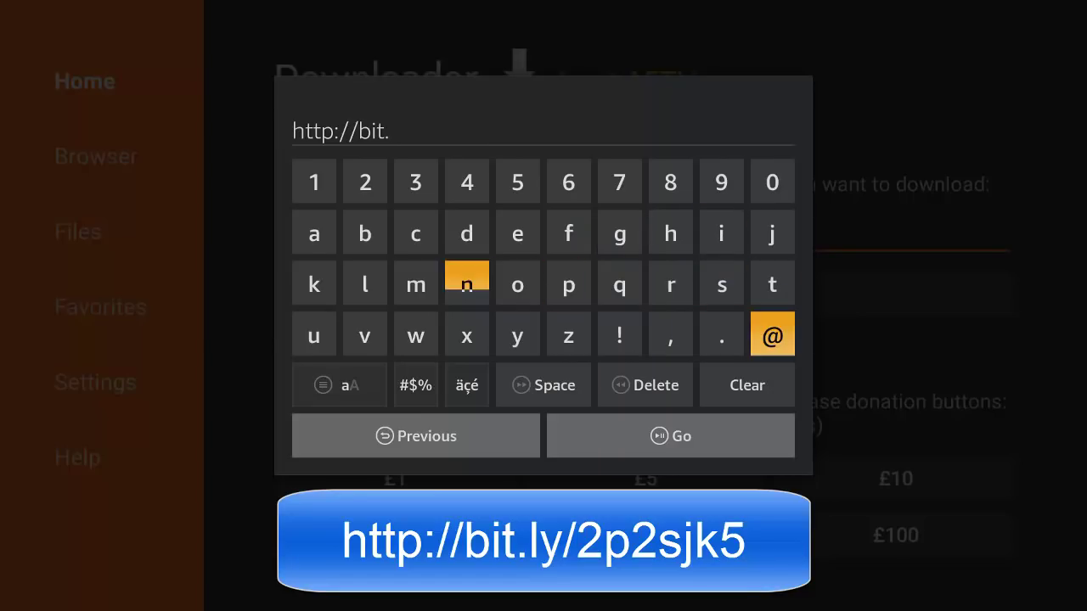
{"action": "type", "text": "l"}
{"action": "key", "text": "Right"}
{"action": "key", "text": "Right"}
{"action": "key", "text": "Right"}
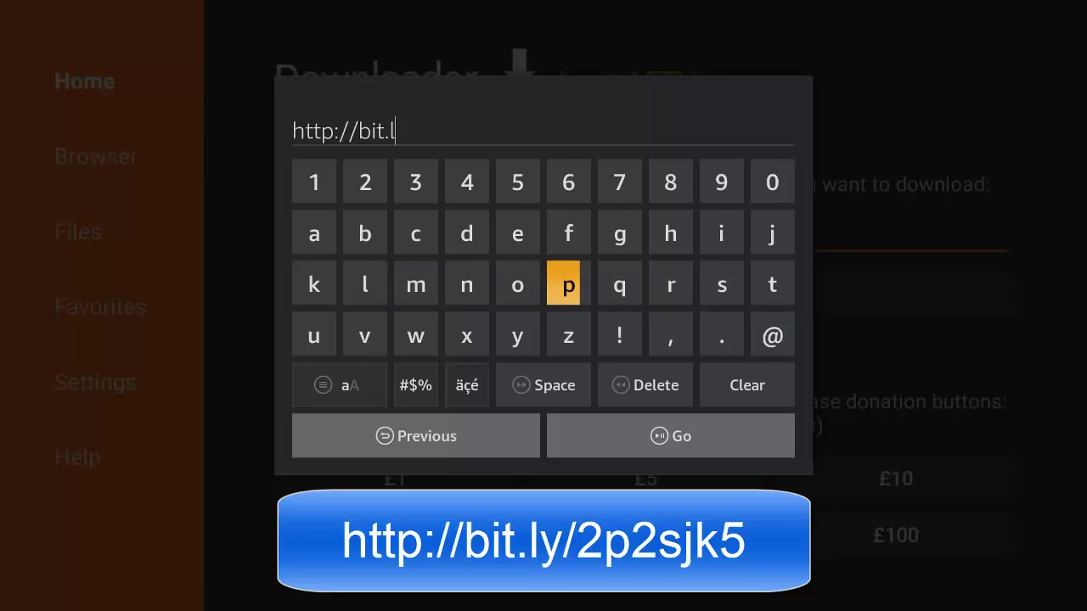
{"action": "key", "text": "Down"}
{"action": "type", "text": "y"}
{"action": "key", "text": "Up"}
{"action": "key", "text": "Right"}
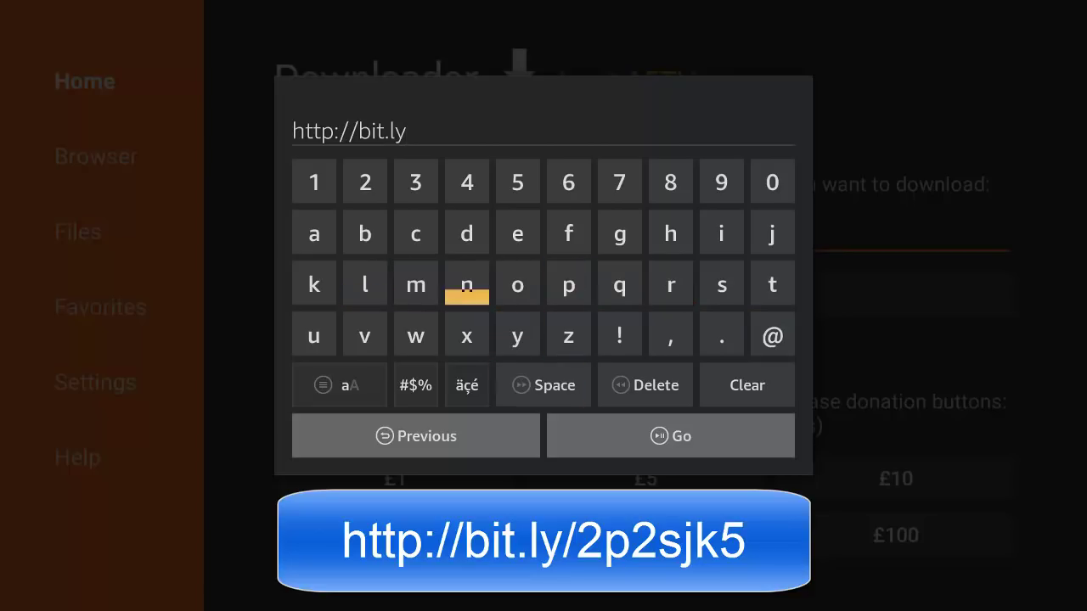
{"action": "key", "text": "Down"}
{"action": "key", "text": "Down"}
{"action": "key", "text": "Left"}
{"action": "key", "text": "Left"}
{"action": "key", "text": "Return"}
{"action": "key", "text": "Up"}
{"action": "key", "text": "Up"}
{"action": "key", "text": "Right"}
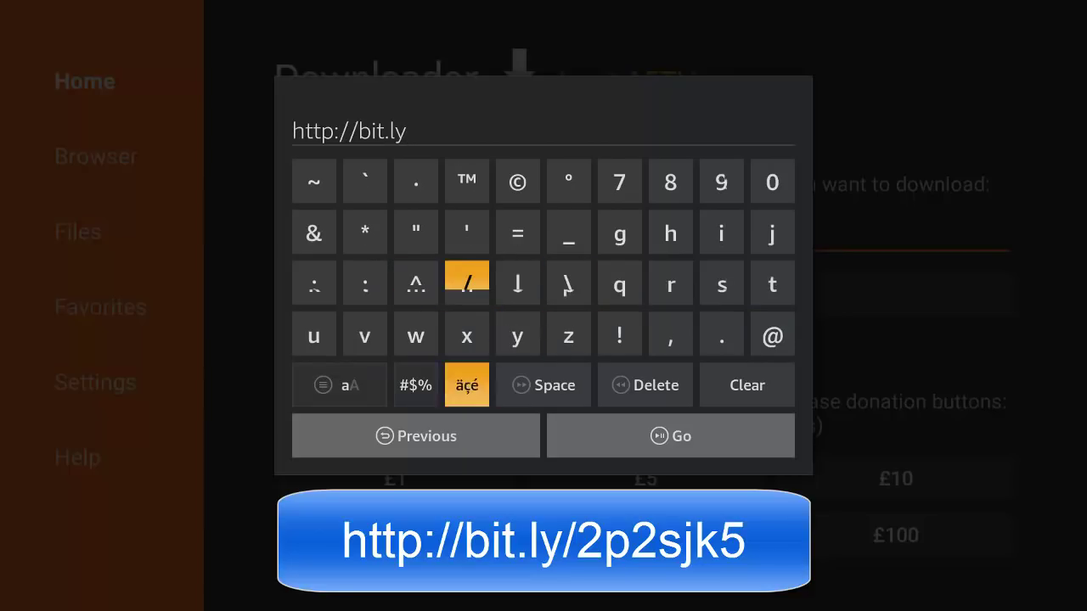
{"action": "type", "text": "/"}
{"action": "key", "text": "Down"}
{"action": "key", "text": "Down"}
{"action": "key", "text": "Left"}
{"action": "key", "text": "Return"}
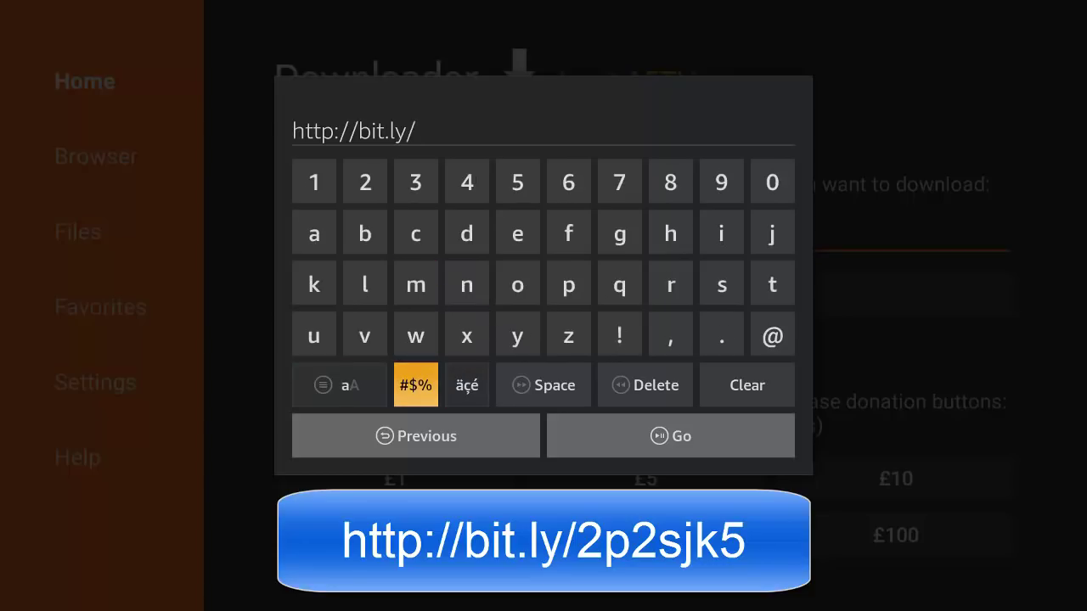
{"action": "key", "text": "Up"}
{"action": "key", "text": "Up"}
{"action": "key", "text": "Up"}
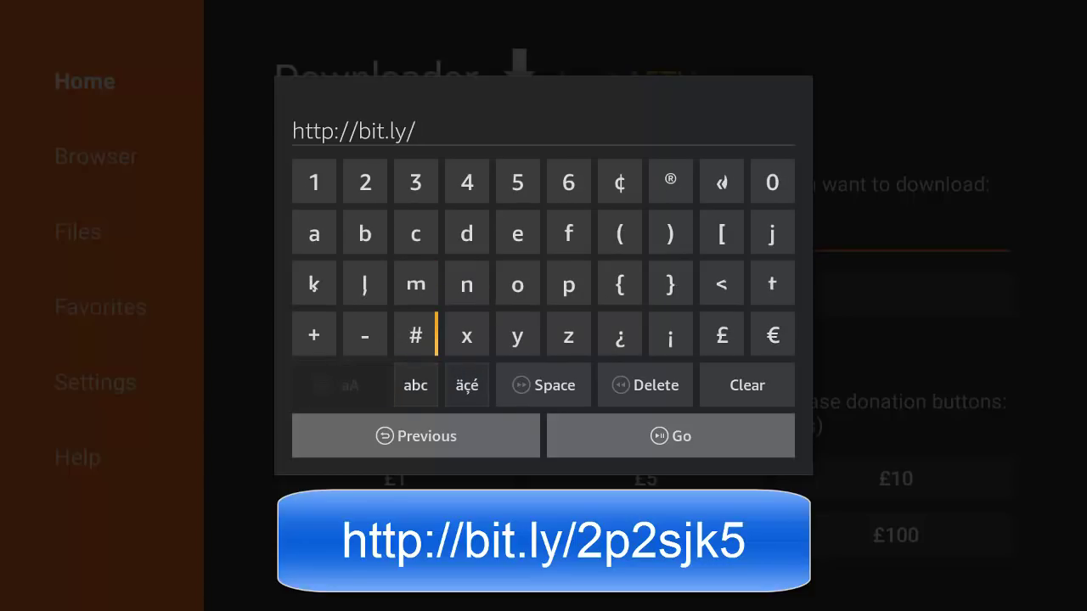
{"action": "key", "text": "Up"}
{"action": "key", "text": "Left"}
{"action": "type", "text": "2"}
{"action": "key", "text": "Down"}
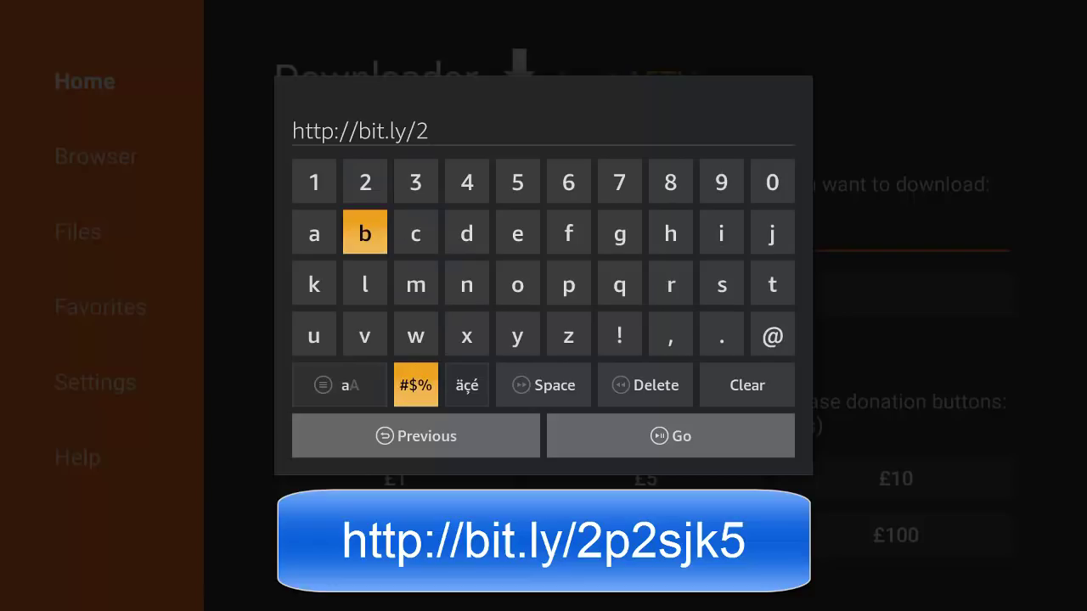
{"action": "key", "text": "Down"}
{"action": "key", "text": "Right"}
{"action": "key", "text": "Right"}
{"action": "key", "text": "Right"}
{"action": "key", "text": "Right"}
{"action": "type", "text": "p"}
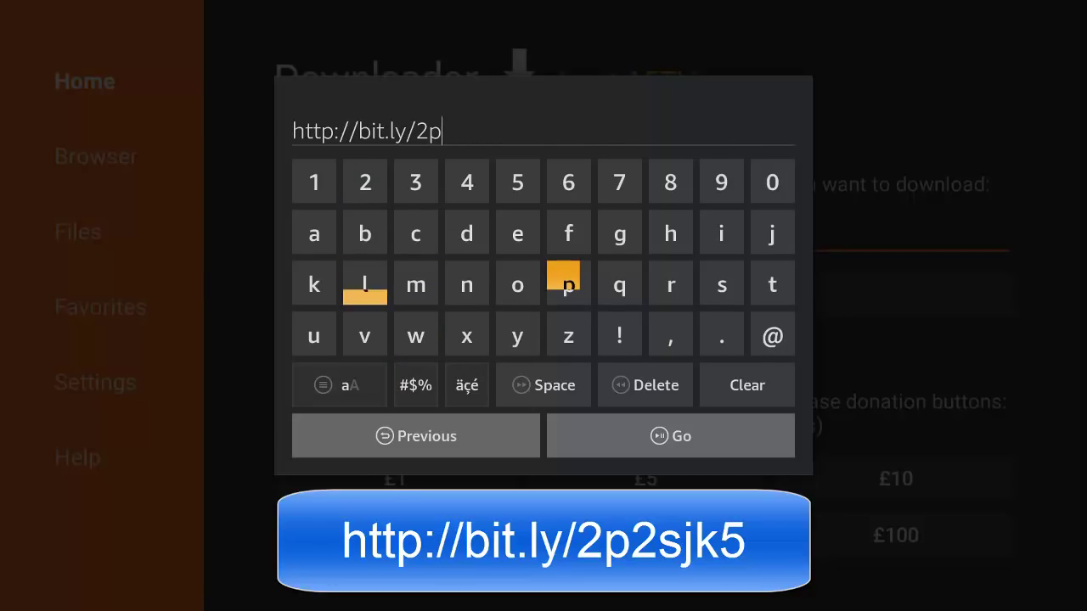
{"action": "key", "text": "Up"}
{"action": "key", "text": "Up"}
{"action": "key", "text": "Left"}
{"action": "key", "text": "Left"}
{"action": "key", "text": "Left"}
{"action": "key", "text": "Left"}
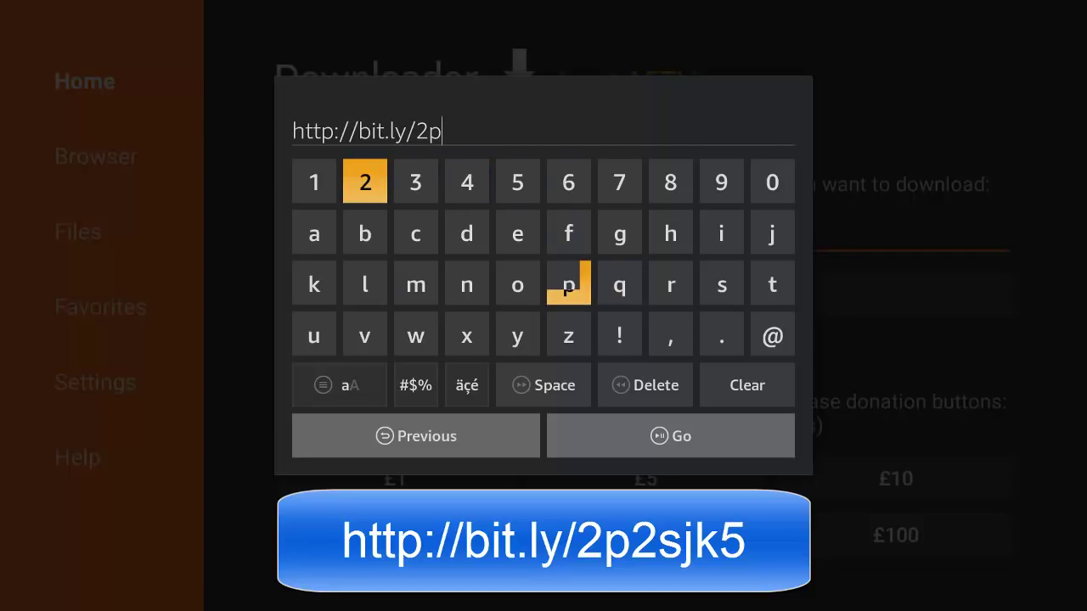
{"action": "type", "text": "2"}
{"action": "key", "text": "Down"}
{"action": "key", "text": "Down"}
{"action": "key", "text": "Right"}
{"action": "key", "text": "Right"}
{"action": "key", "text": "Right"}
{"action": "key", "text": "Right"}
{"action": "key", "text": "Right"}
{"action": "key", "text": "Right"}
{"action": "key", "text": "Right"}
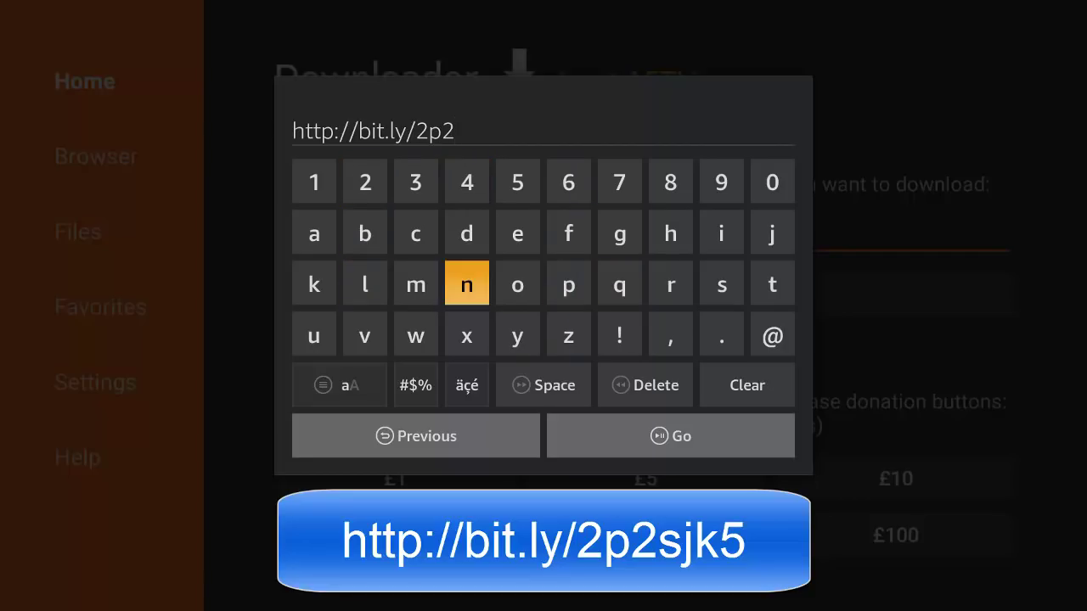
{"action": "type", "text": "s"}
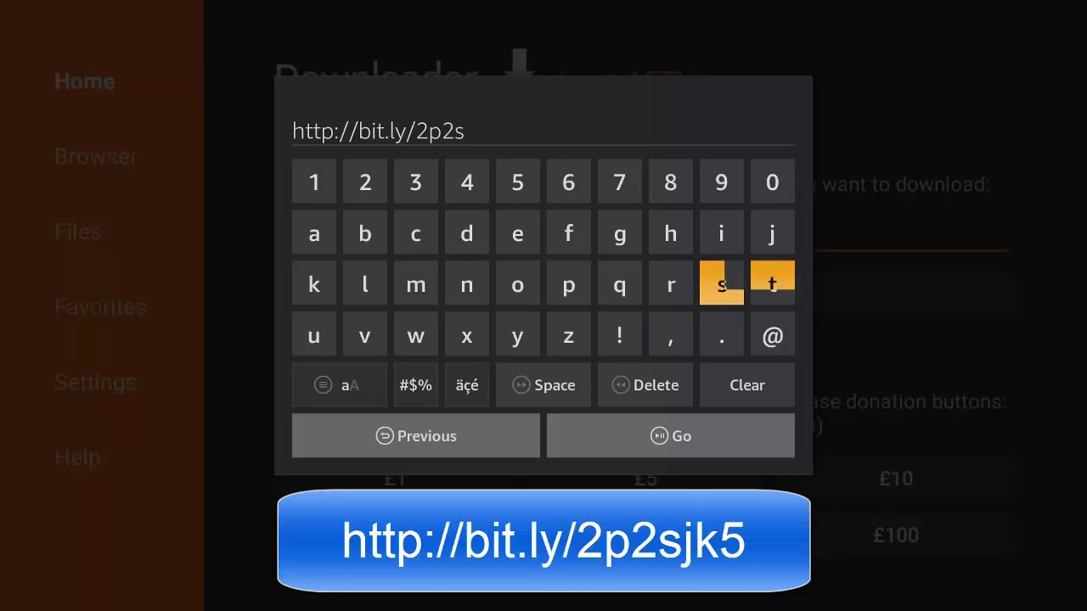
{"action": "type", "text": "j"}
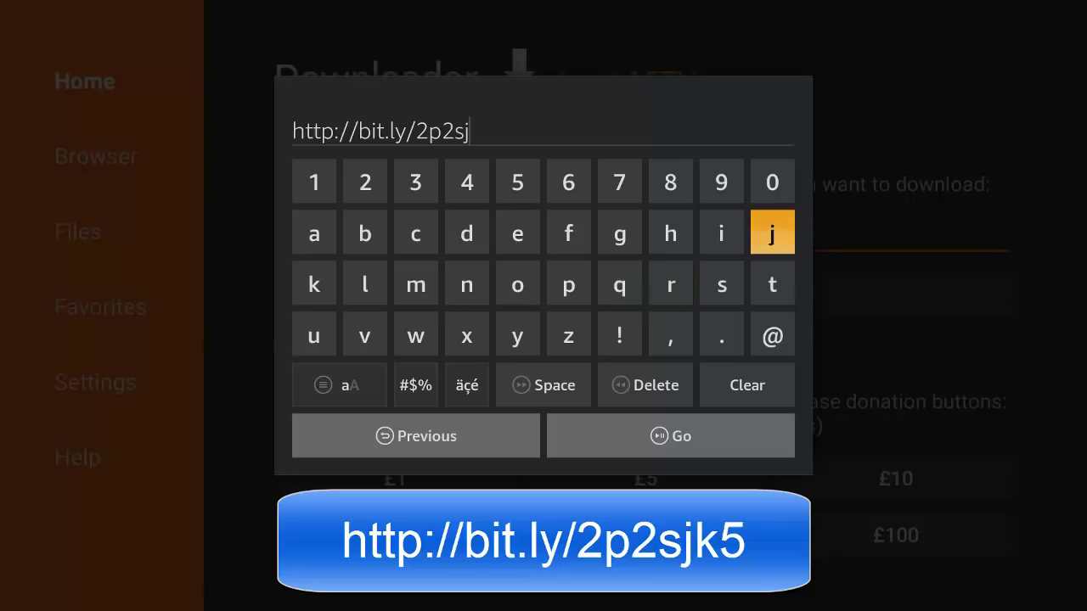
{"action": "key", "text": "Down"}
{"action": "key", "text": "Up"}
{"action": "key", "text": "Left"}
{"action": "key", "text": "Left"}
{"action": "key", "text": "Left"}
{"action": "key", "text": "Left"}
{"action": "key", "text": "Left"}
{"action": "key", "text": "Left"}
{"action": "key", "text": "Left"}
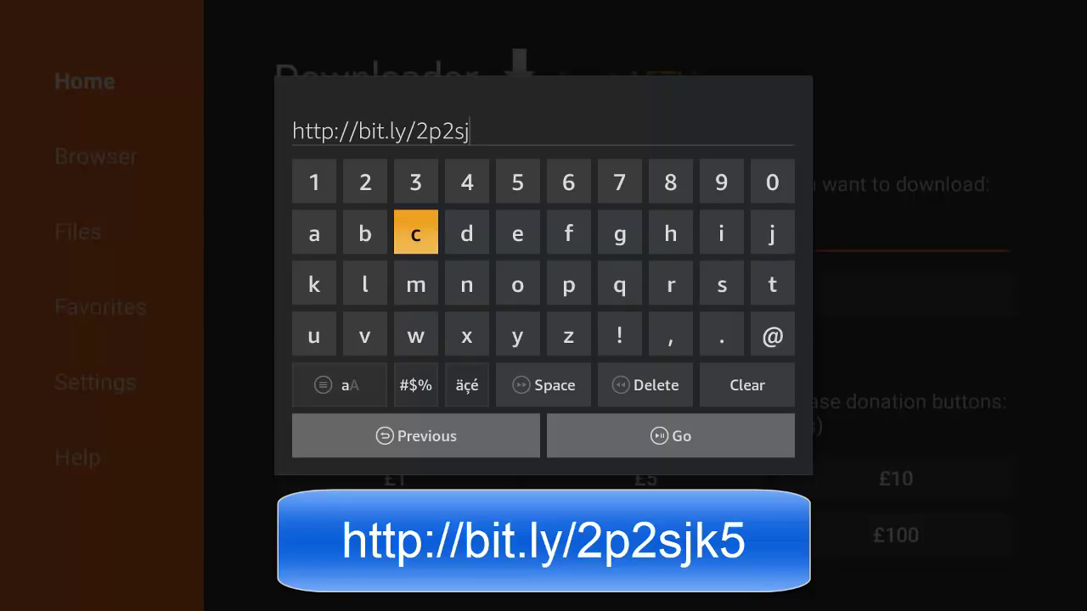
{"action": "key", "text": "Left"}
{"action": "key", "text": "Left"}
{"action": "key", "text": "Down"}
{"action": "type", "text": "k"}
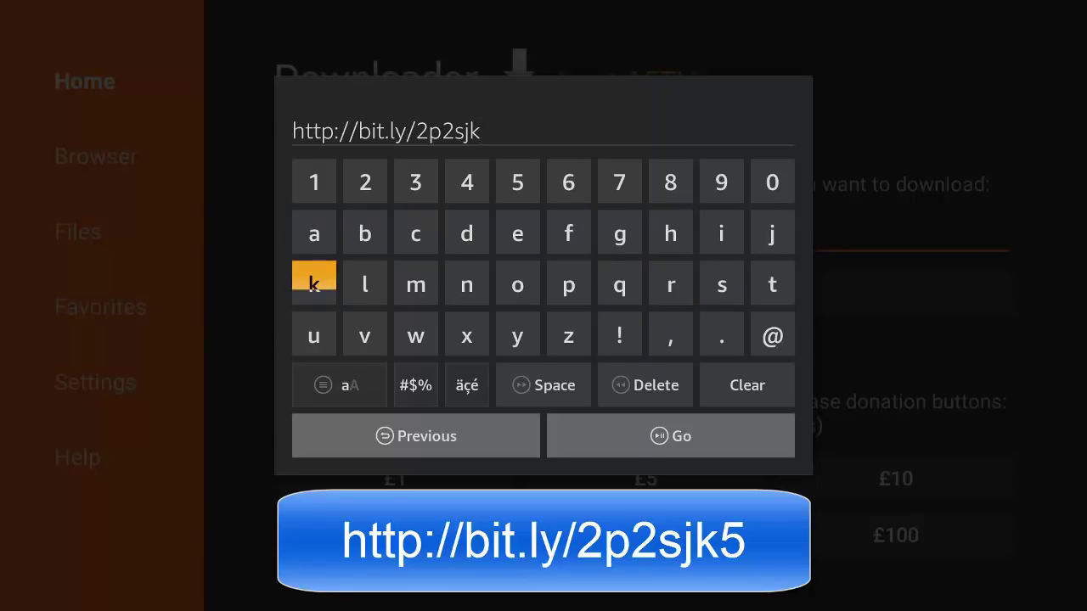
{"action": "key", "text": "Up"}
{"action": "key", "text": "Right"}
{"action": "key", "text": "Right"}
{"action": "key", "text": "Right"}
{"action": "key", "text": "Right"}
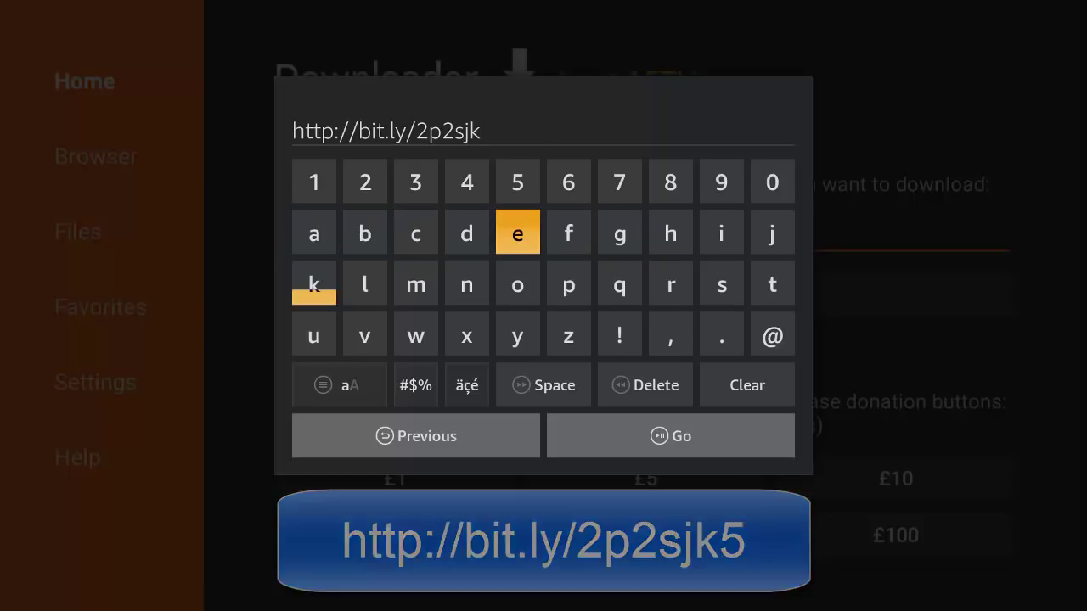
{"action": "key", "text": "Up"}
{"action": "type", "text": "5"}
{"action": "key", "text": "Down"}
{"action": "key", "text": "Down"}
{"action": "key", "text": "Down"}
{"action": "key", "text": "Down"}
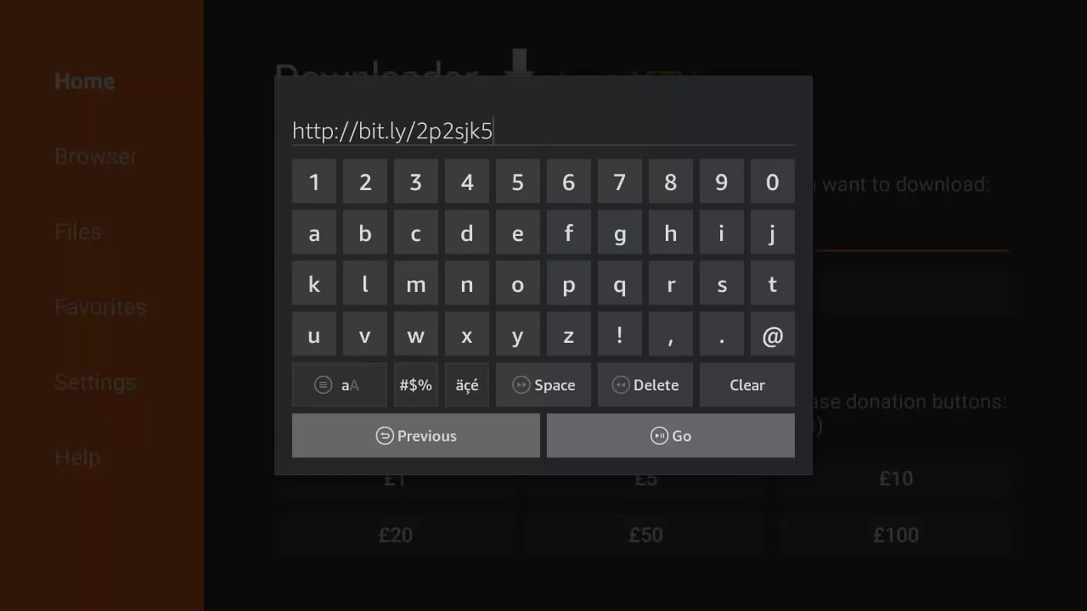
{"action": "key", "text": "Down"}
{"action": "key", "text": "Right"}
- Download the file, install the Mouse Toggle for Fire TV update, and exit to Home
{"action": "key", "text": "Return"}
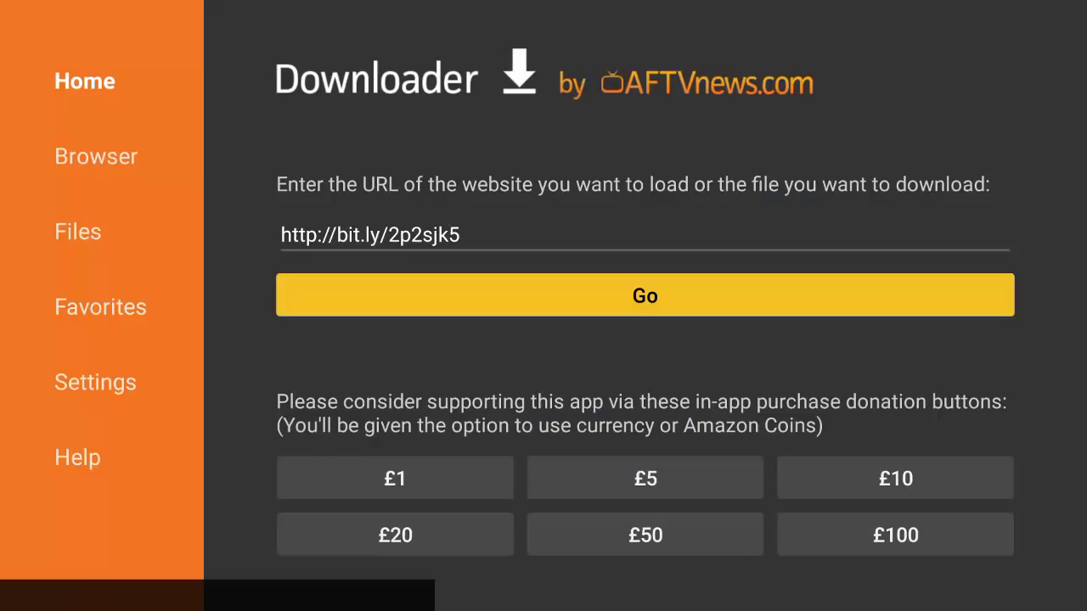
{"action": "key", "text": "Return"}
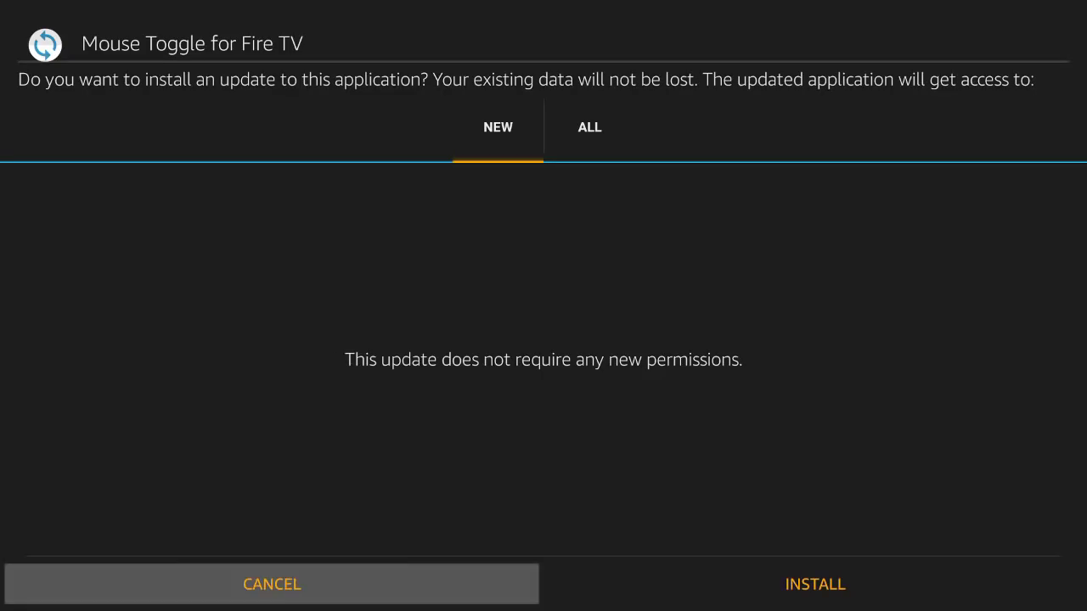
{"action": "key", "text": "Right"}
{"action": "key", "text": "Left"}
{"action": "key", "text": "Return"}
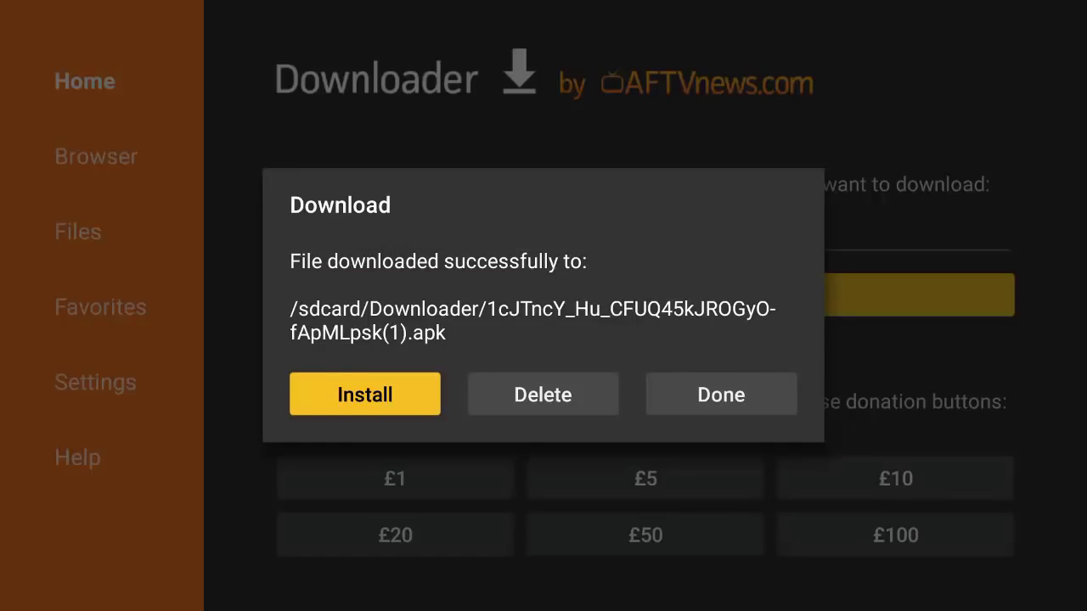
{"action": "key", "text": "Escape"}
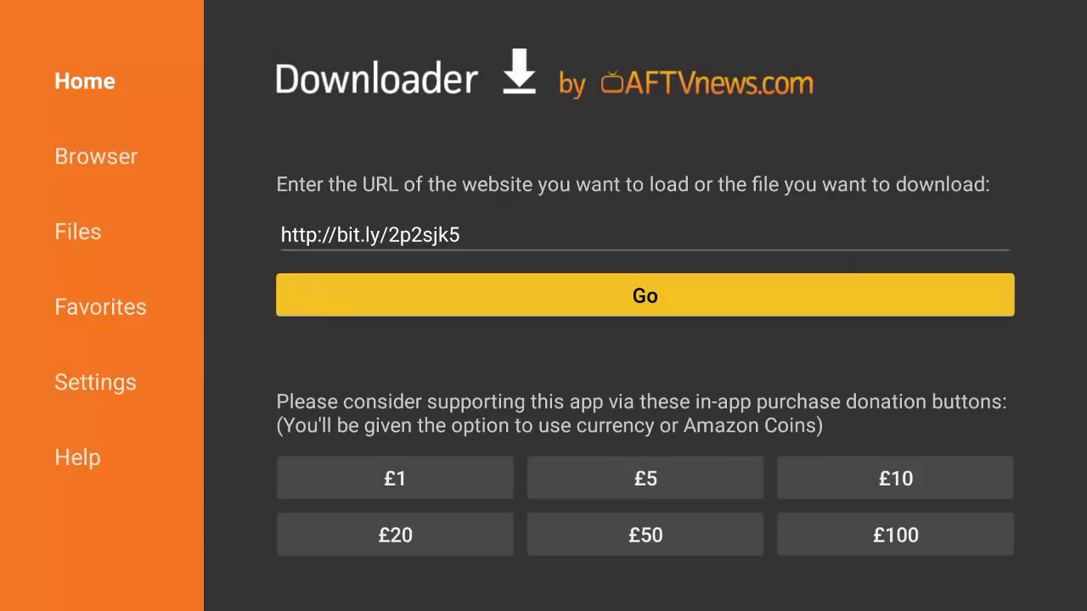
{"action": "key", "text": "Escape"}
{"action": "key", "text": "Escape"}
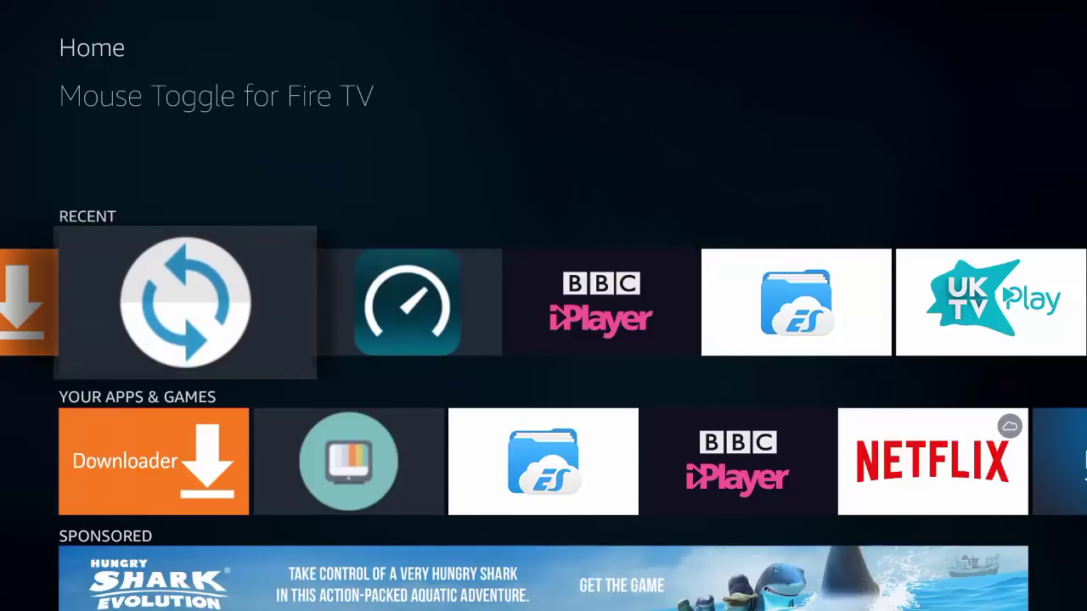
{"action": "key", "text": "Return"}
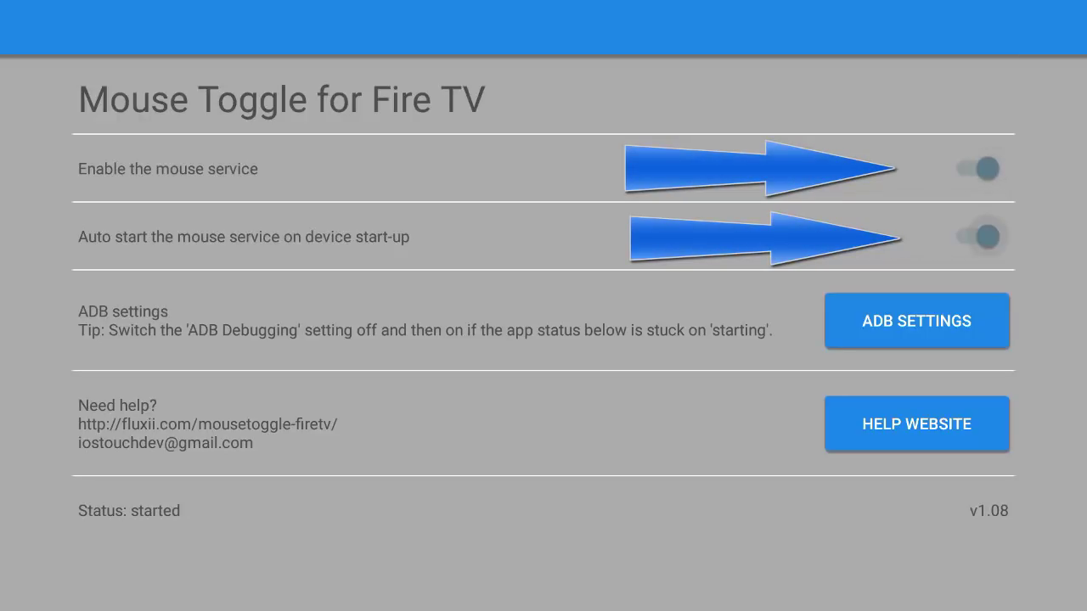
{"action": "key", "text": "Down"}
{"action": "key", "text": "Up"}
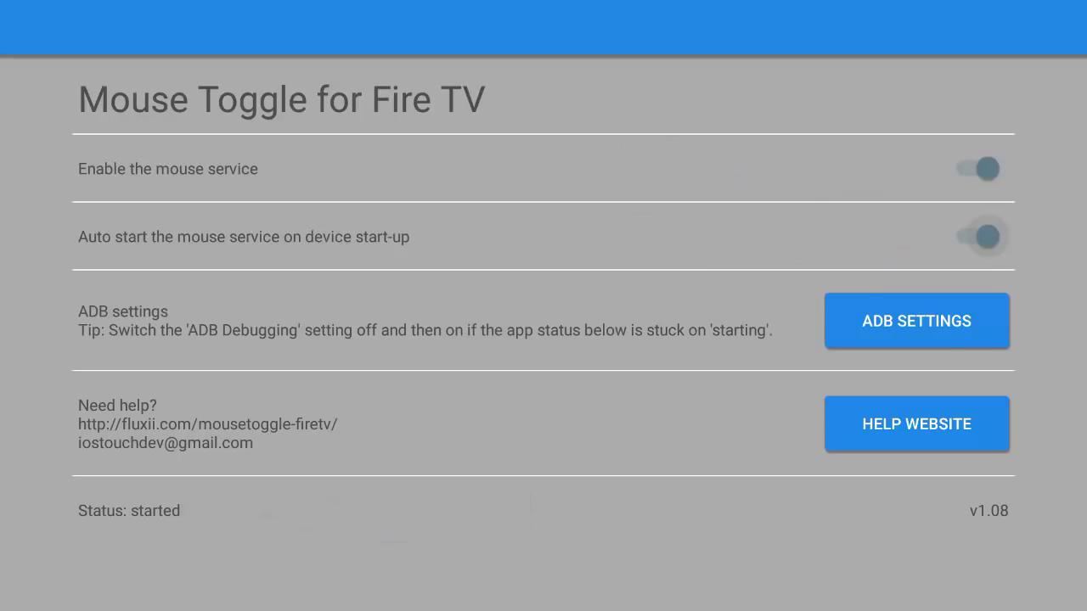
{"action": "key", "text": "Home"}
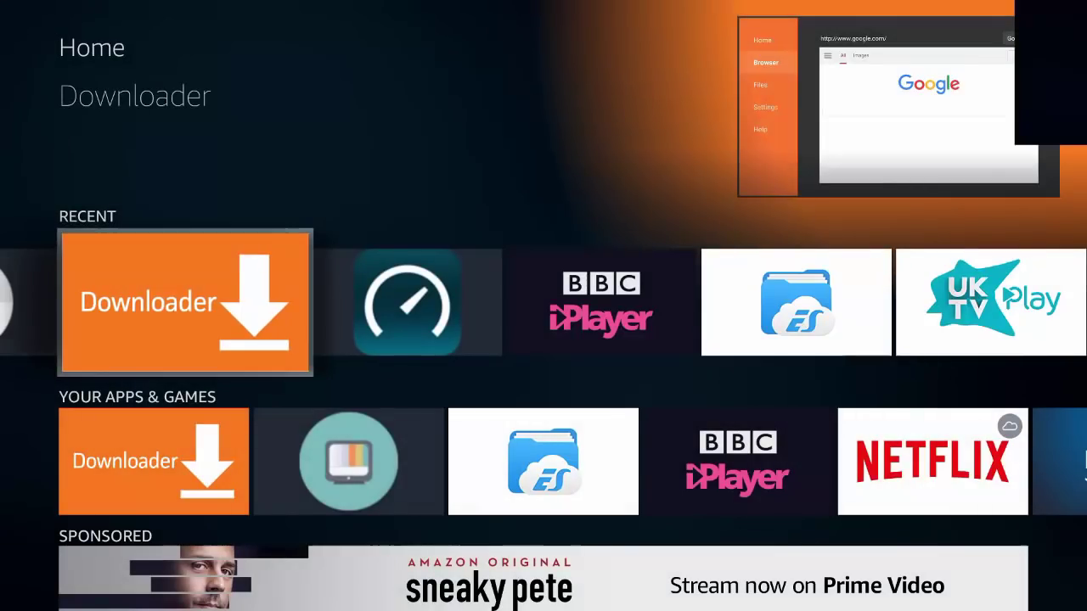
- Open Downloader and enter 'bit.ly/' in the address field
{"action": "key", "text": "Return"}
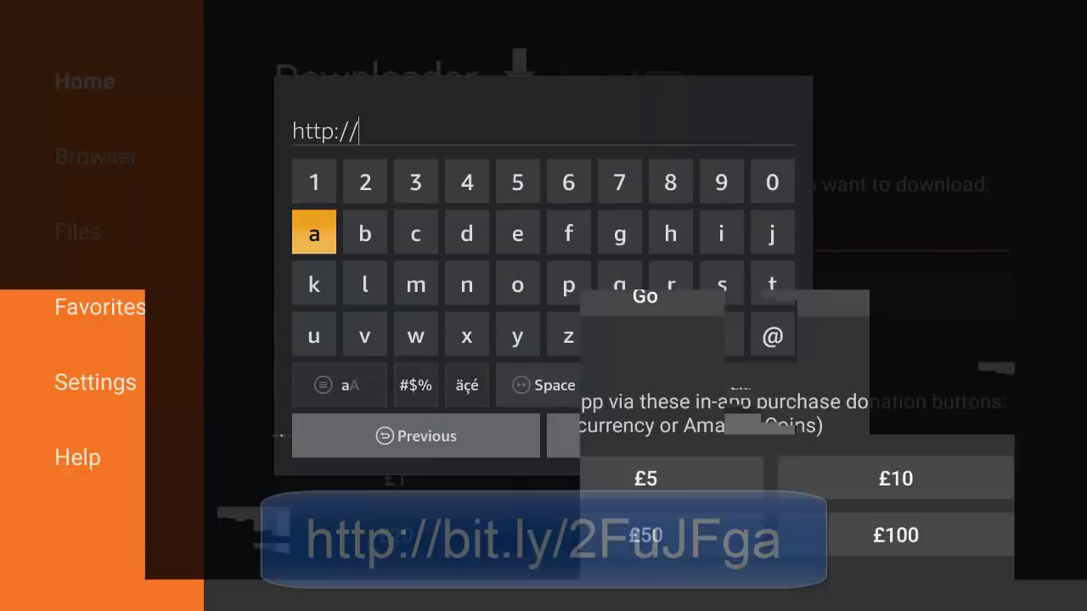
{"action": "type", "text": "b"}
{"action": "key", "text": "Right"}
{"action": "key", "text": "Right"}
{"action": "key", "text": "Right"}
{"action": "key", "text": "Right"}
{"action": "key", "text": "Right"}
{"action": "key", "text": "Right"}
{"action": "key", "text": "Right"}
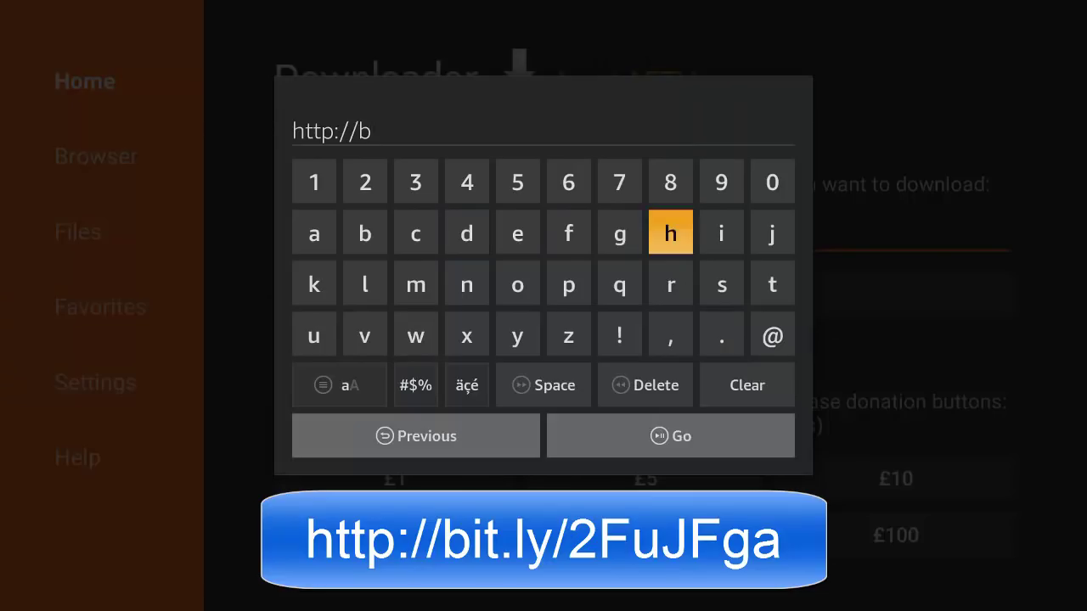
{"action": "type", "text": "i"}
{"action": "key", "text": "Down"}
{"action": "key", "text": "Right"}
{"action": "type", "text": "t"}
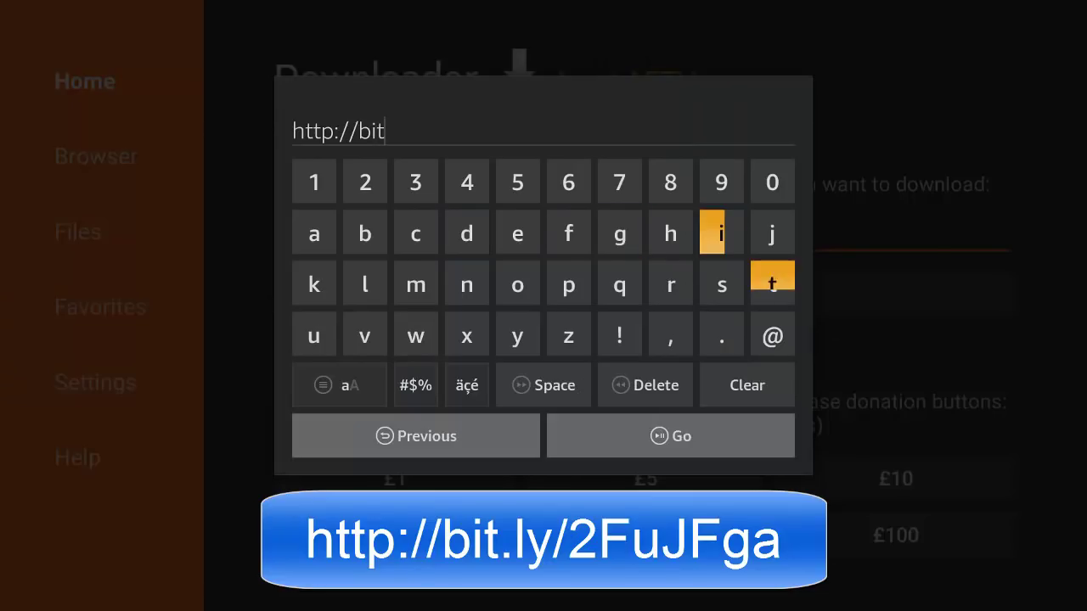
{"action": "key", "text": "Down"}
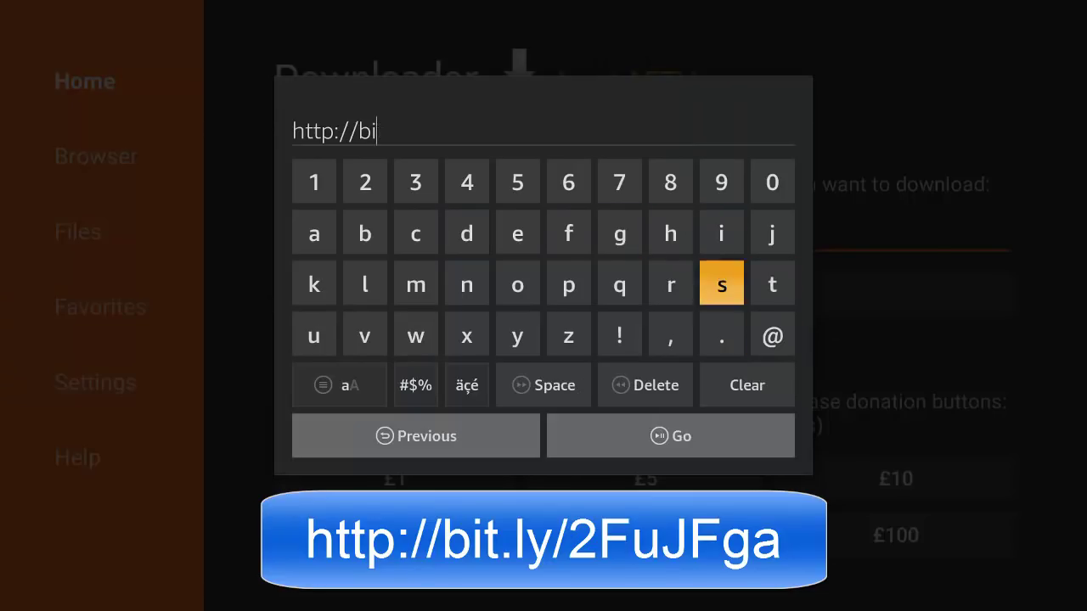
{"action": "type", "text": "."}
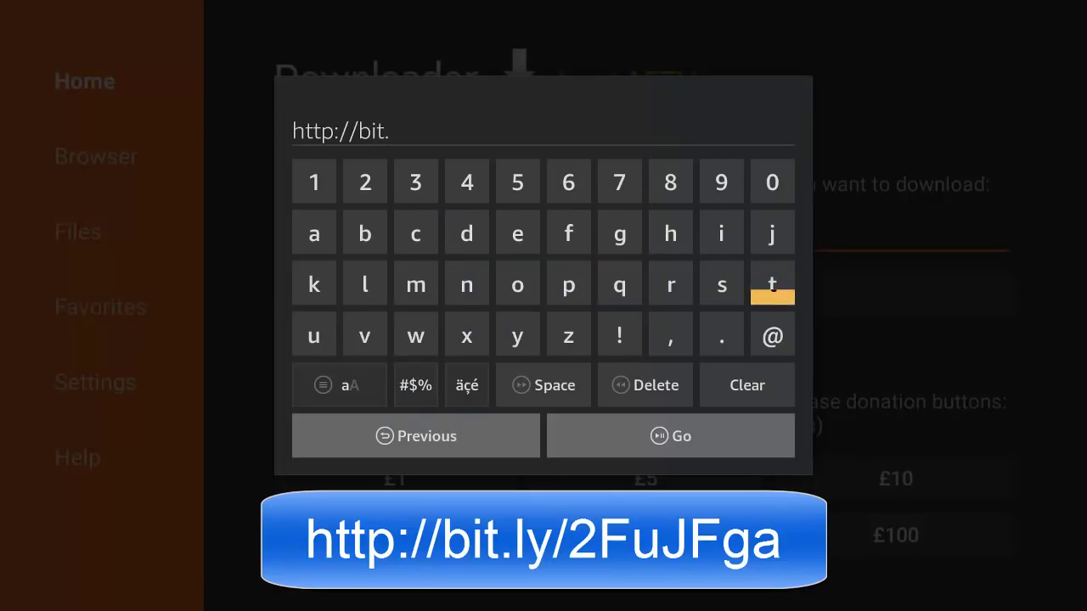
{"action": "key", "text": "Down"}
{"action": "key", "text": "Left"}
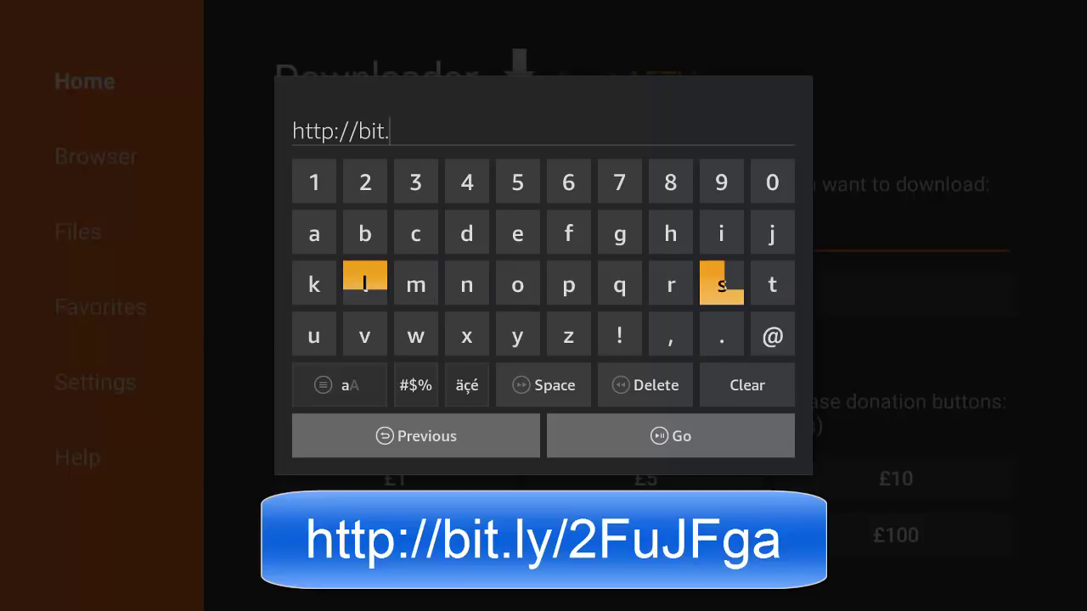
{"action": "type", "text": "l"}
{"action": "key", "text": "Right"}
{"action": "key", "text": "Right"}
{"action": "key", "text": "Right"}
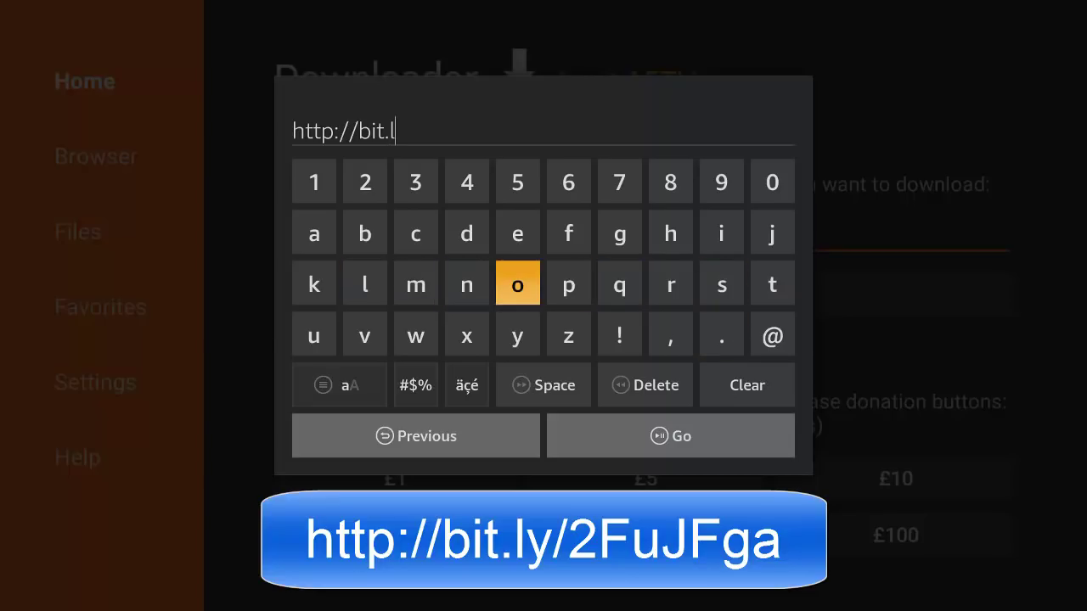
{"action": "key", "text": "Down"}
{"action": "type", "text": "y"}
{"action": "key", "text": "Down"}
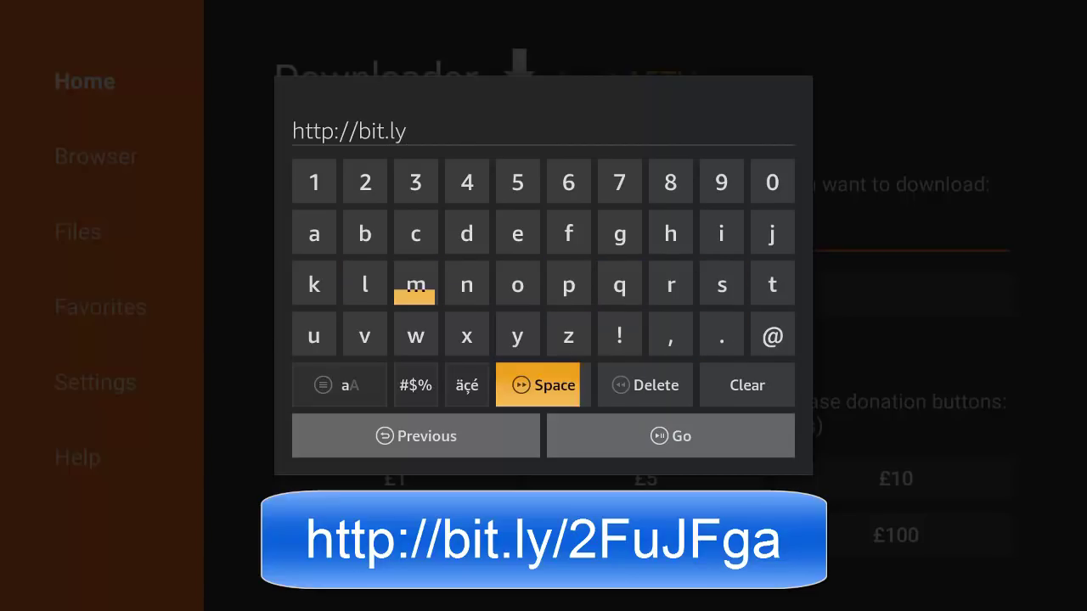
{"action": "key", "text": "Left"}
{"action": "key", "text": "Left"}
{"action": "key", "text": "Return"}
{"action": "key", "text": "Up"}
{"action": "key", "text": "Up"}
{"action": "key", "text": "Right"}
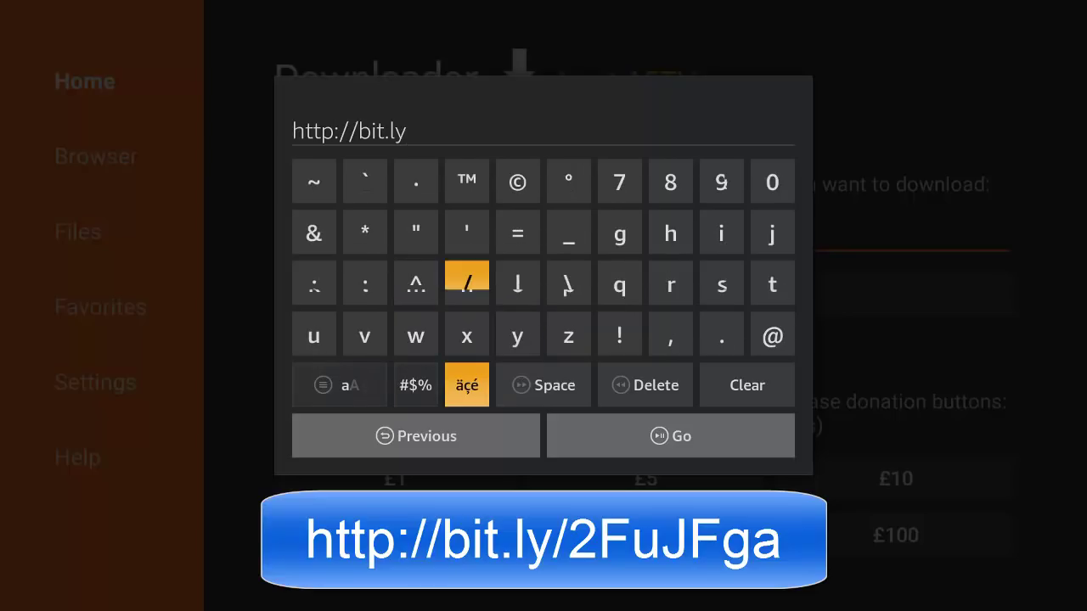
{"action": "type", "text": "/"}
- Extend the address with '2F', using the digit and upper-case keyboard layouts
{"action": "key", "text": "Down"}
{"action": "key", "text": "Left"}
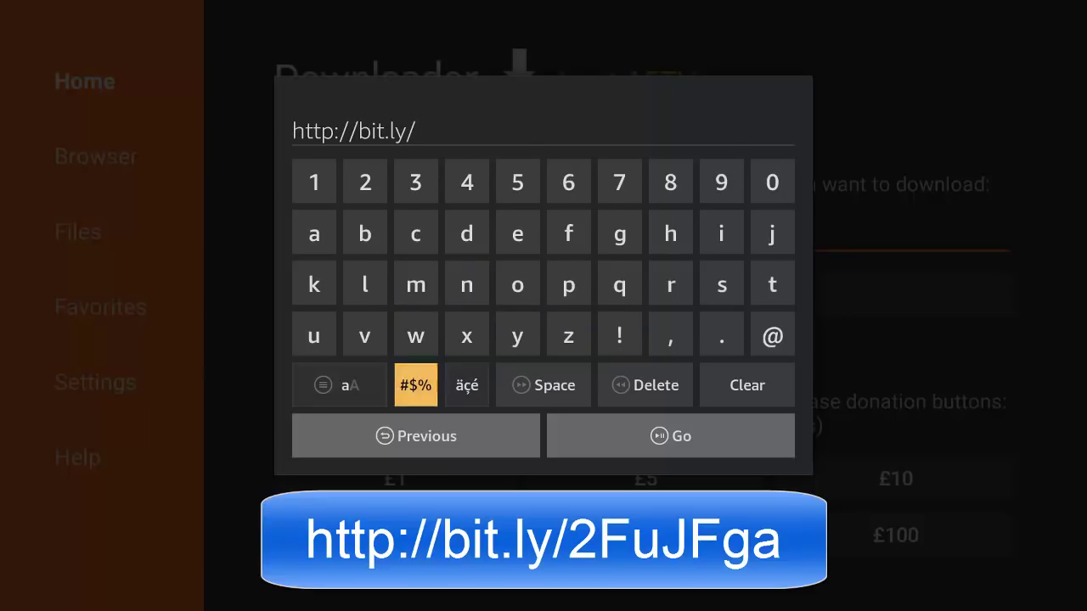
{"action": "key", "text": "Return"}
{"action": "key", "text": "Return"}
{"action": "key", "text": "Up"}
{"action": "key", "text": "Up"}
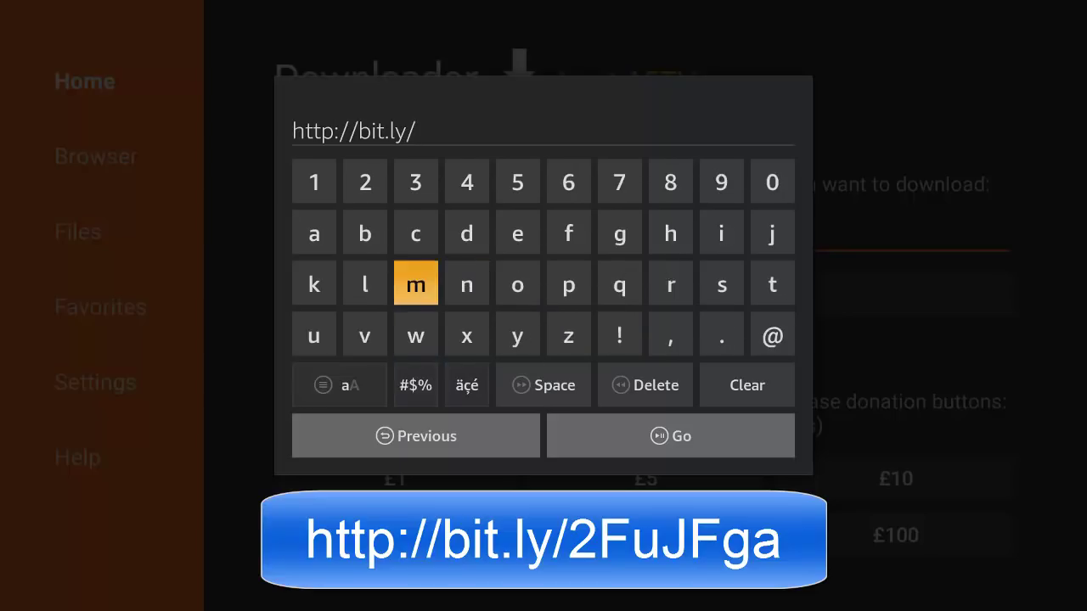
{"action": "key", "text": "Up"}
{"action": "key", "text": "Up"}
{"action": "key", "text": "Left"}
{"action": "key", "text": "Return"}
{"action": "key", "text": "Down"}
{"action": "key", "text": "Down"}
{"action": "key", "text": "Down"}
{"action": "key", "text": "Down"}
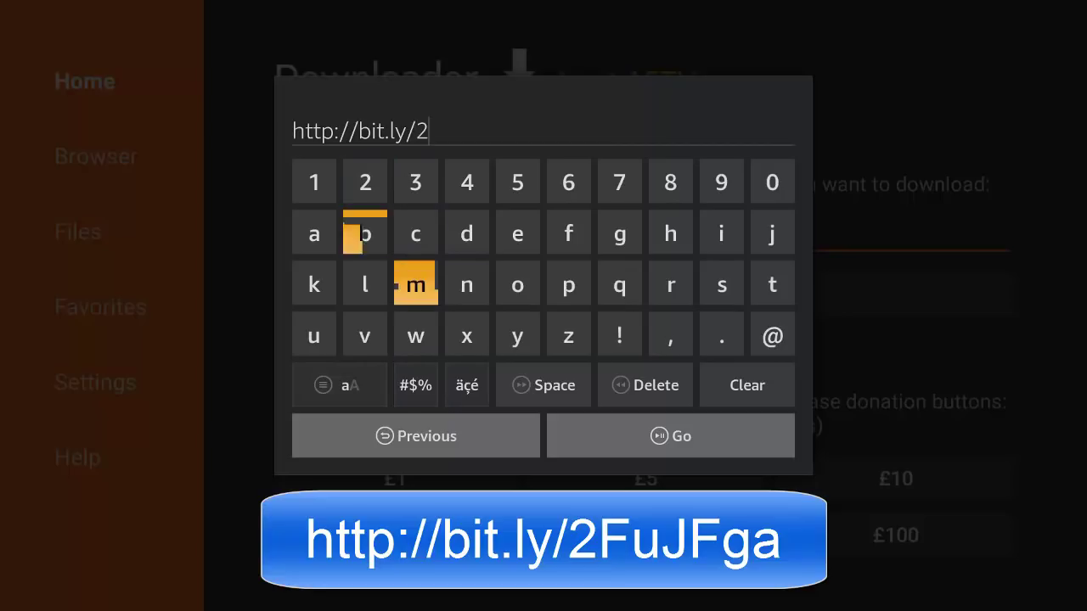
{"action": "key", "text": "Return"}
{"action": "key", "text": "Up"}
{"action": "key", "text": "Up"}
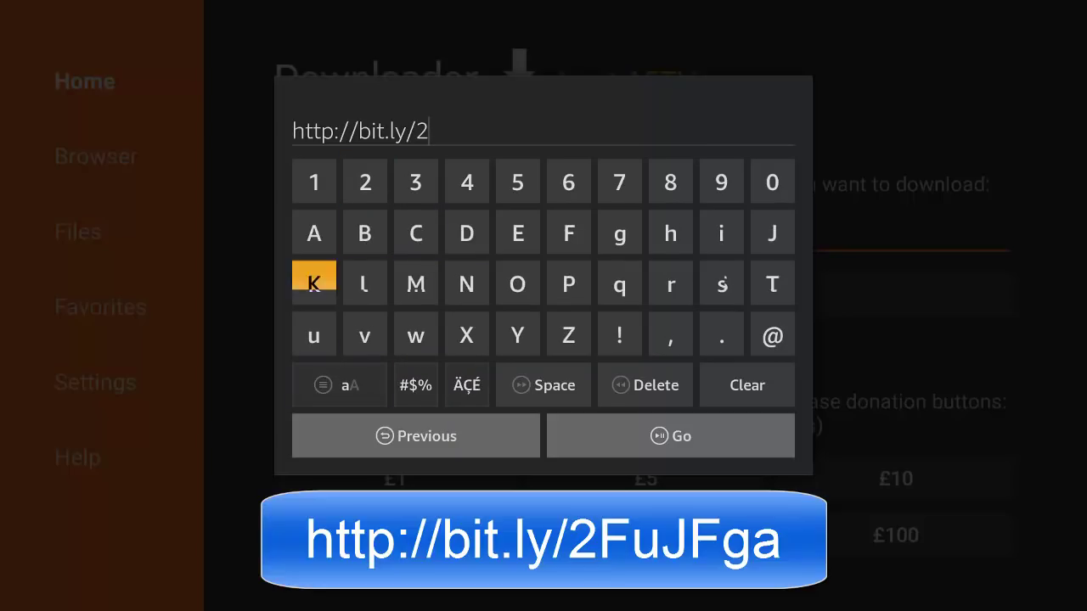
{"action": "key", "text": "Up"}
{"action": "key", "text": "Right"}
{"action": "key", "text": "Right"}
{"action": "key", "text": "Right"}
{"action": "key", "text": "Right"}
{"action": "key", "text": "Right"}
{"action": "key", "text": "Return"}
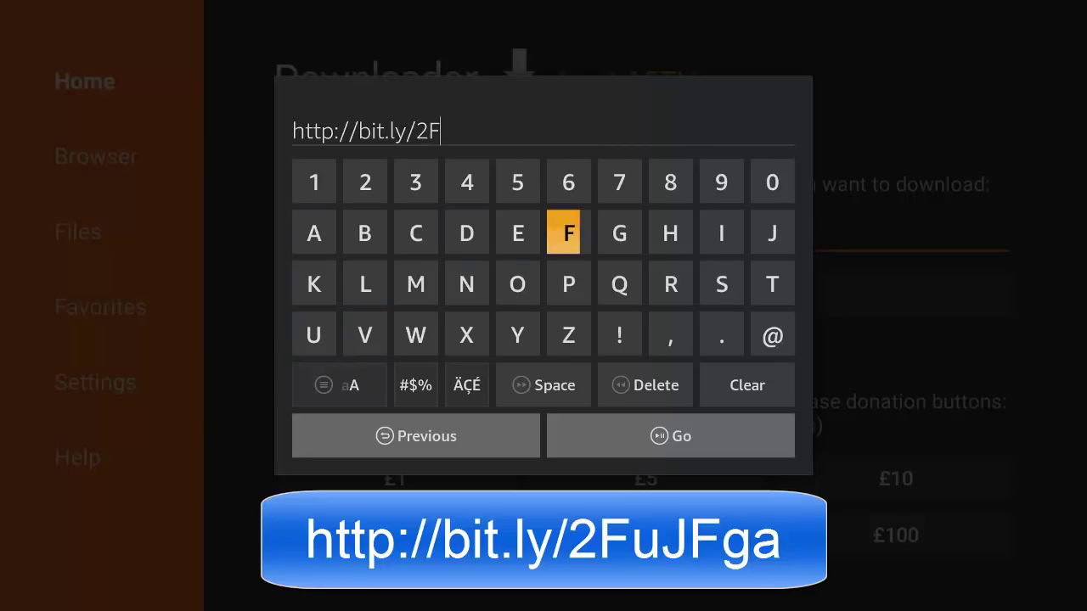
{"action": "key", "text": "Down"}
{"action": "key", "text": "Down"}
{"action": "key", "text": "Down"}
{"action": "key", "text": "Down"}
{"action": "key", "text": "Up"}
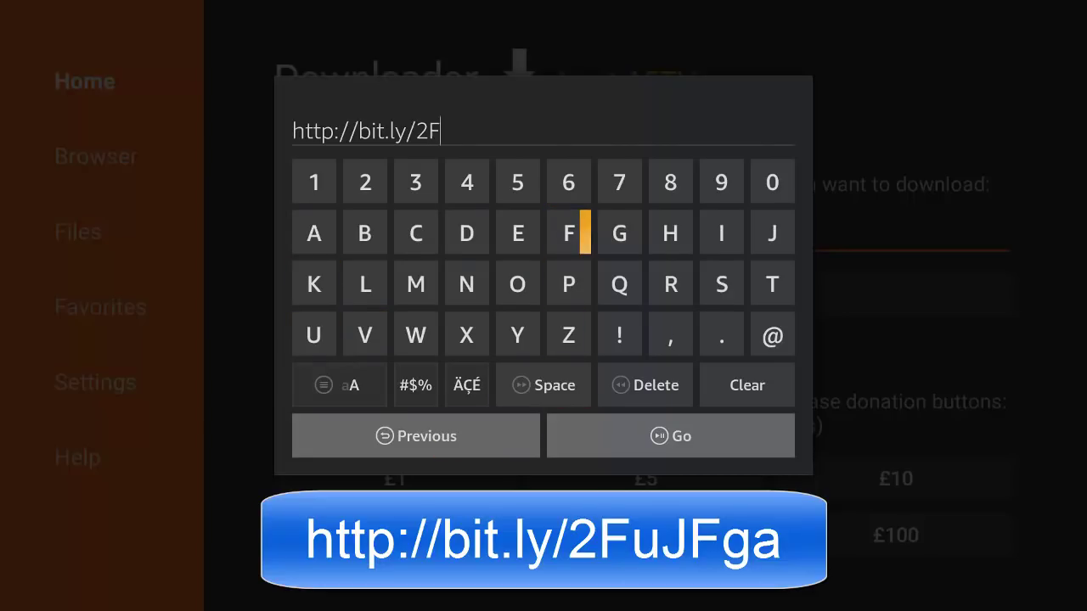
{"action": "key", "text": "Down"}
{"action": "key", "text": "Up"}
{"action": "key", "text": "Left"}
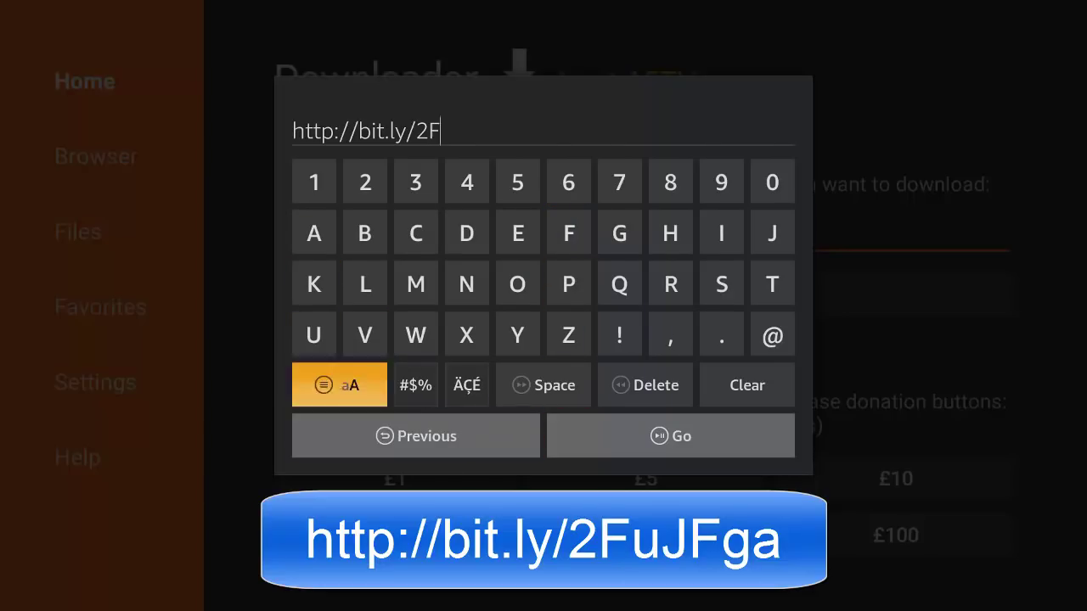
{"action": "key", "text": "Return"}
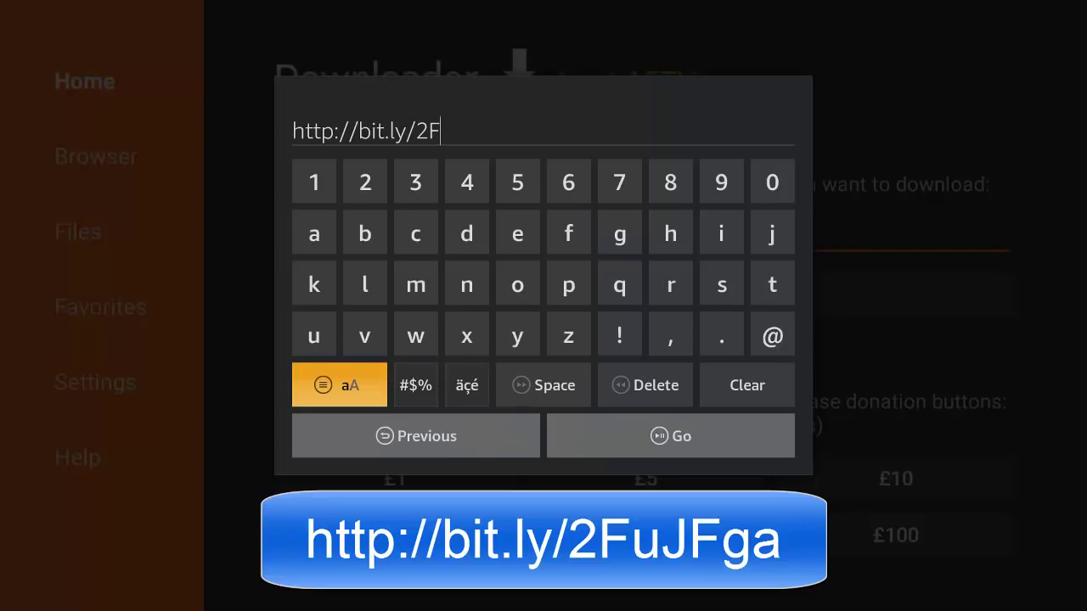
{"action": "key", "text": "Up"}
{"action": "key", "text": "Up"}
{"action": "key", "text": "Up"}
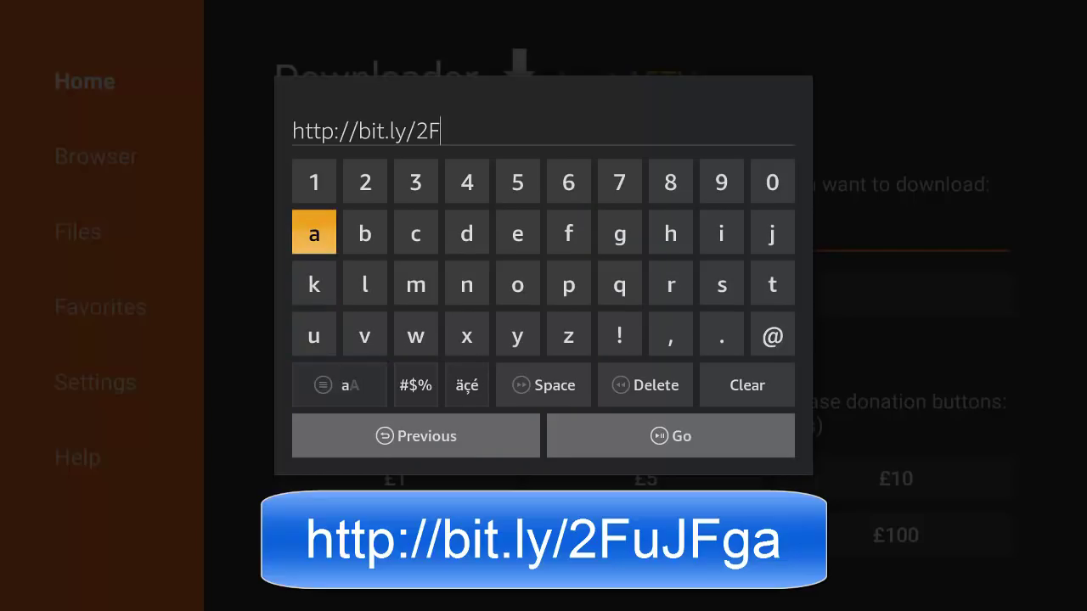
{"action": "key", "text": "Down"}
{"action": "key", "text": "Down"}
{"action": "key", "text": "Down"}
{"action": "key", "text": "Up"}
{"action": "key", "text": "Return"}
{"action": "key", "text": "Up"}
{"action": "key", "text": "Menu"}
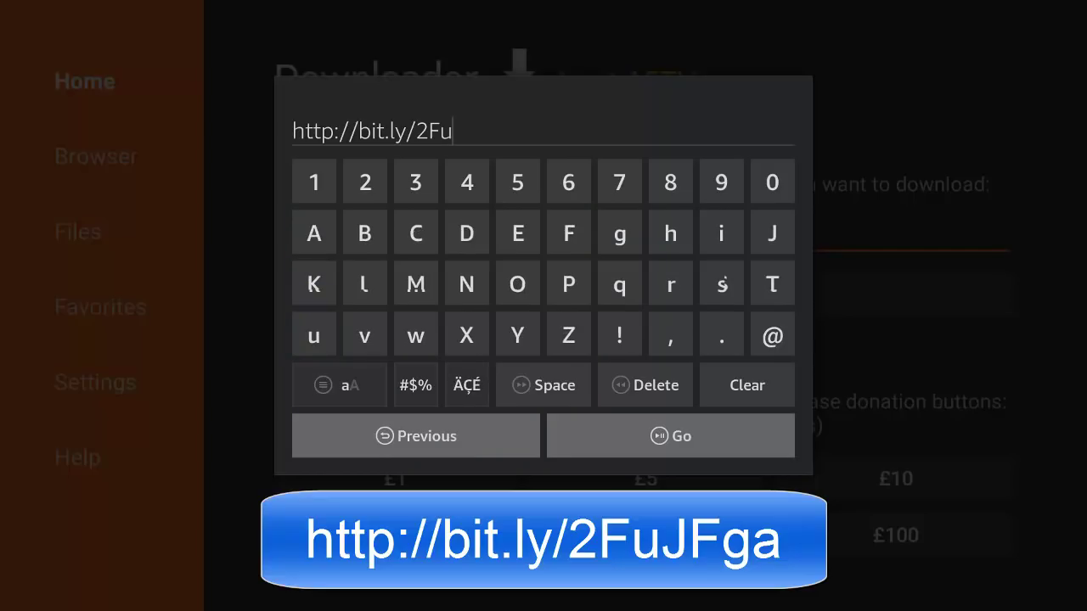
{"action": "key", "text": "Down"}
{"action": "key", "text": "Menu"}
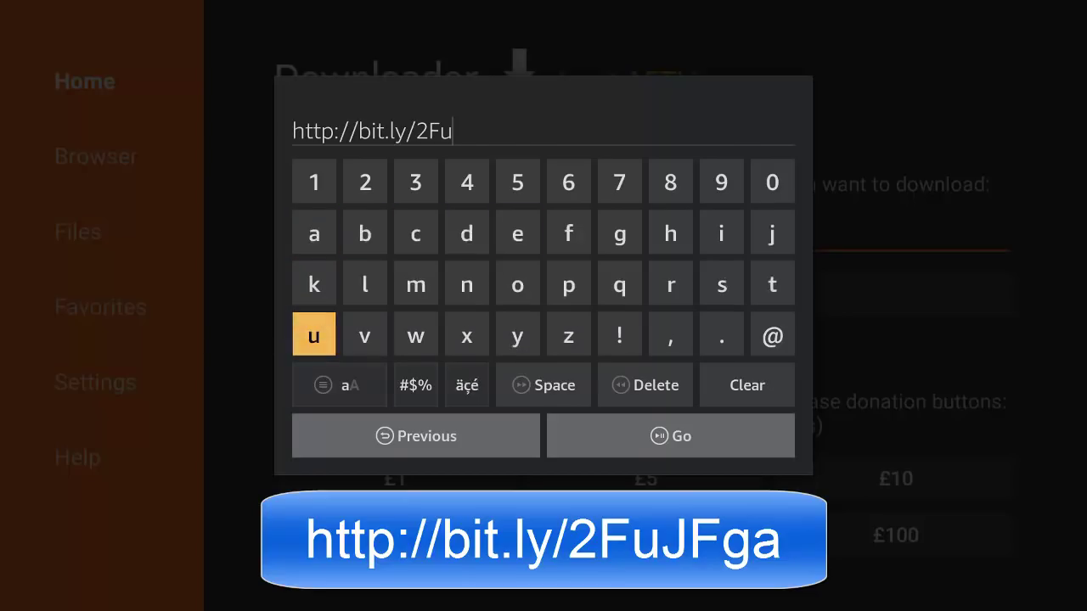
{"action": "key", "text": "Up"}
{"action": "key", "text": "Up"}
{"action": "key", "text": "Right"}
{"action": "key", "text": "Right"}
{"action": "key", "text": "Right"}
{"action": "key", "text": "Right"}
{"action": "key", "text": "Right"}
{"action": "key", "text": "Menu"}
{"action": "key", "text": "Right"}
{"action": "key", "text": "Right"}
{"action": "key", "text": "Right"}
{"action": "key", "text": "Right"}
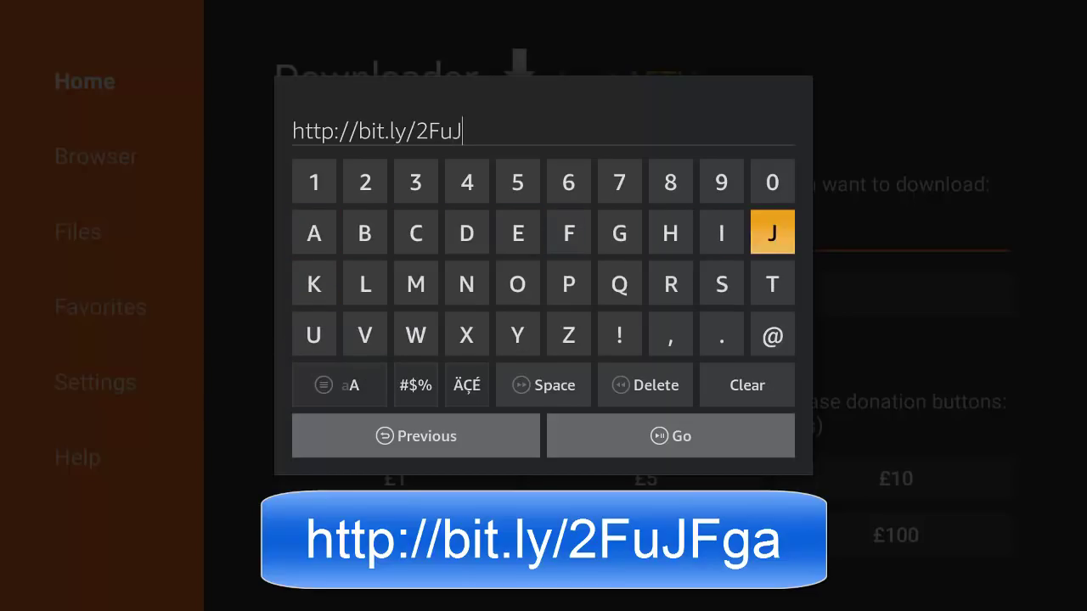
{"action": "key", "text": "Down"}
{"action": "key", "text": "Up"}
{"action": "key", "text": "Left"}
{"action": "key", "text": "Left"}
{"action": "key", "text": "Left"}
{"action": "key", "text": "Left"}
{"action": "key", "text": "Right"}
{"action": "key", "text": "Right"}
{"action": "key", "text": "Right"}
{"action": "key", "text": "Right"}
{"action": "key", "text": "Down"}
{"action": "key", "text": "Down"}
{"action": "key", "text": "Down"}
{"action": "key", "text": "Left"}
{"action": "key", "text": "Left"}
{"action": "key", "text": "Left"}
{"action": "key", "text": "Left"}
{"action": "key", "text": "Up"}
{"action": "key", "text": "Up"}
{"action": "key", "text": "Up"}
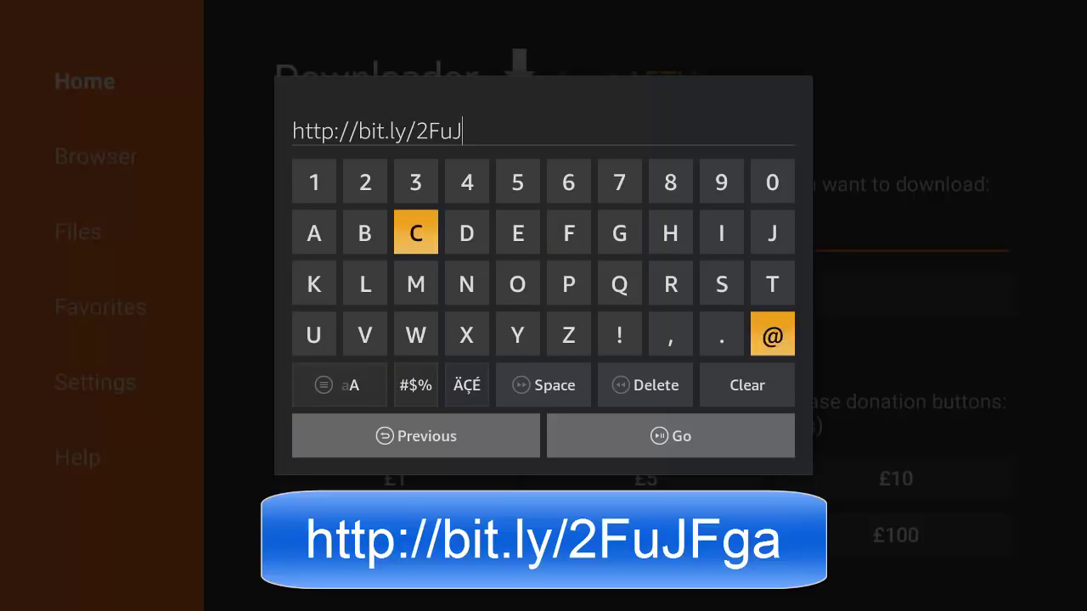
{"action": "key", "text": "Right"}
{"action": "key", "text": "Right"}
{"action": "key", "text": "Right"}
{"action": "key", "text": "Return"}
{"action": "key", "text": "Down"}
{"action": "key", "text": "Down"}
{"action": "key", "text": "Down"}
{"action": "key", "text": "Left"}
{"action": "key", "text": "Left"}
{"action": "key", "text": "Left"}
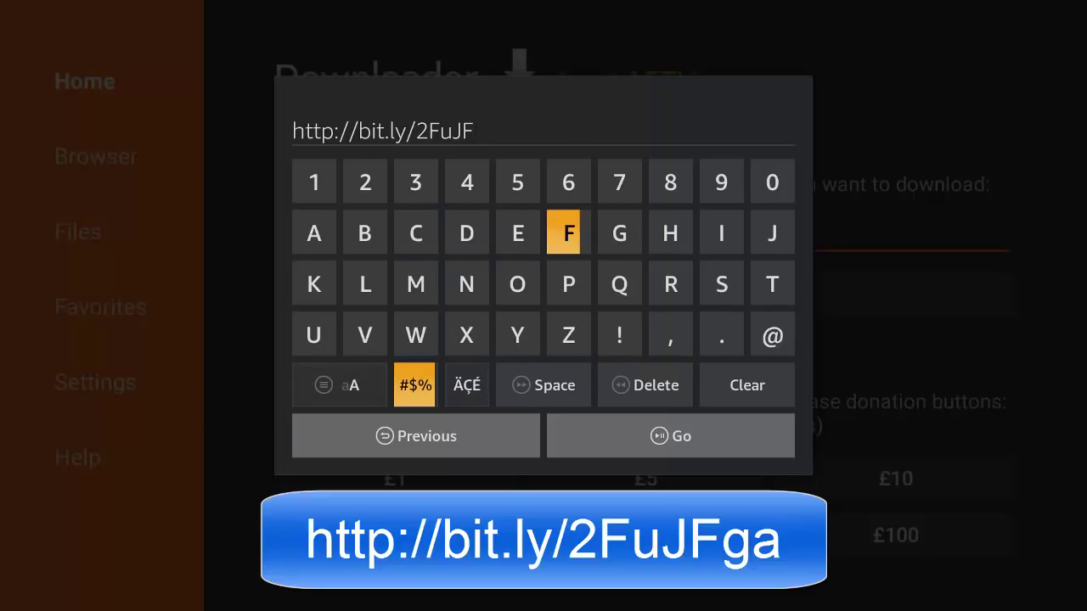
{"action": "key", "text": "Up"}
{"action": "type", "text": "g"}
{"action": "key", "text": "Up"}
{"action": "key", "text": "Up"}
{"action": "key", "text": "Up"}
{"action": "key", "text": "Left"}
{"action": "key", "text": "Left"}
{"action": "key", "text": "Left"}
{"action": "key", "text": "Left"}
{"action": "key", "text": "Left"}
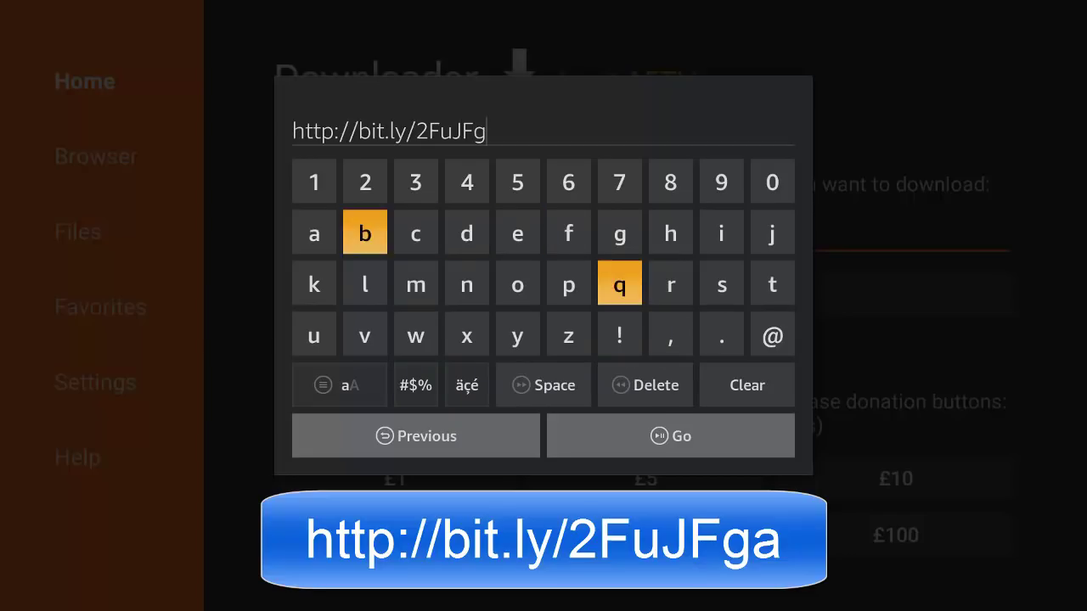
{"action": "key", "text": "Left"}
{"action": "type", "text": "a"}
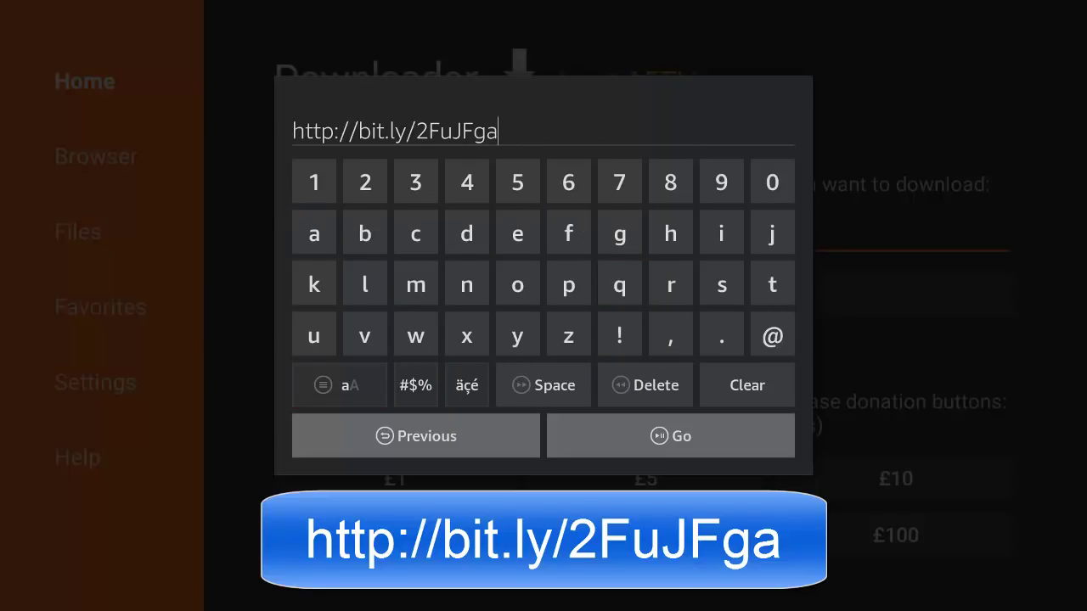
{"action": "key", "text": "Down"}
{"action": "key", "text": "Right"}
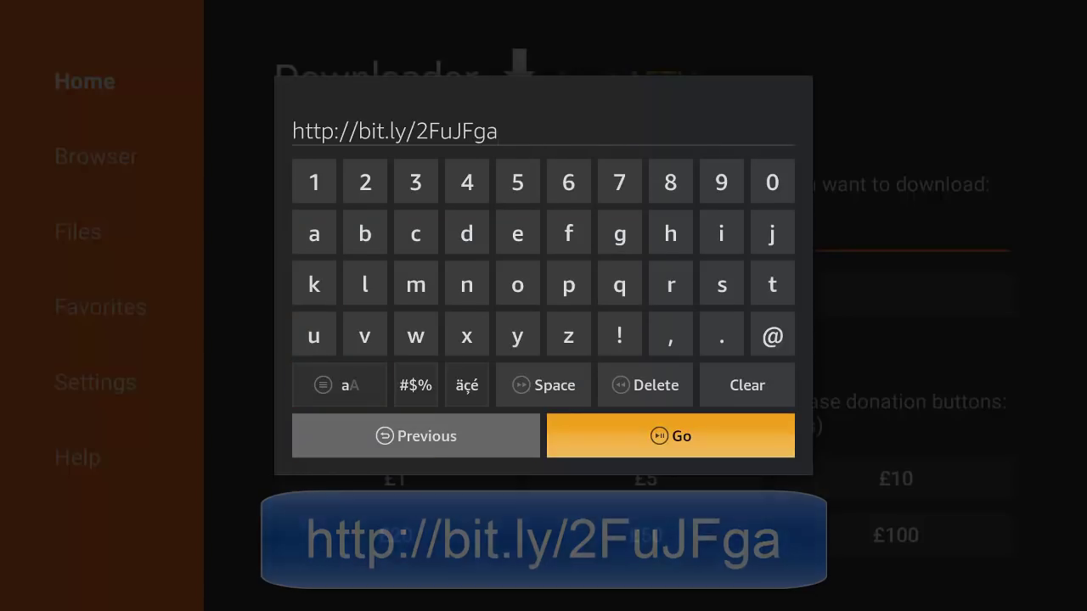
{"action": "key", "text": "Return"}
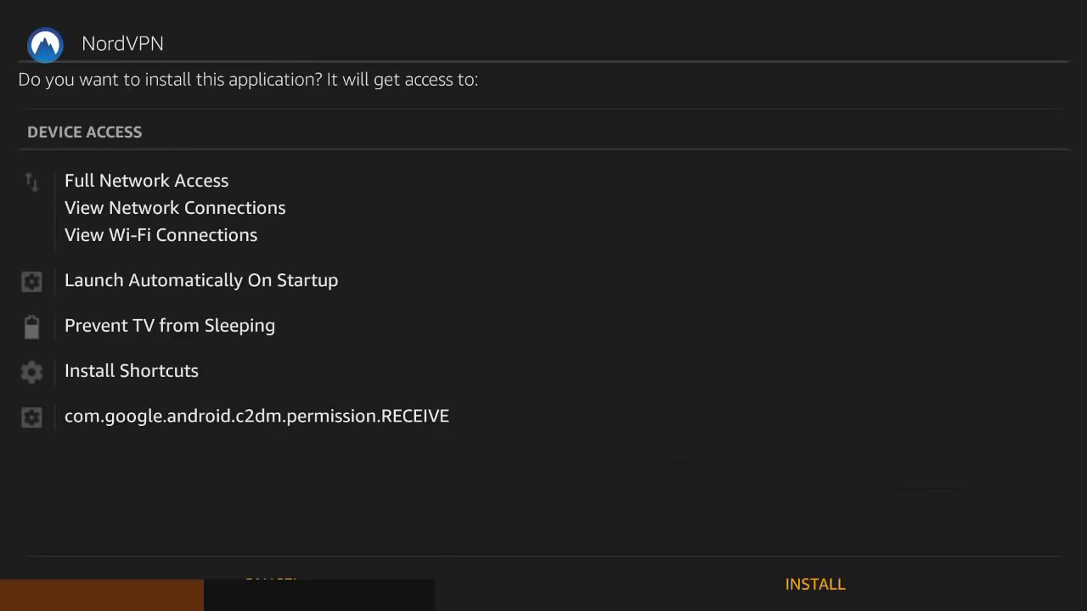
- Approve installing NordVPN with its listed permissions
{"action": "key", "text": "Right"}
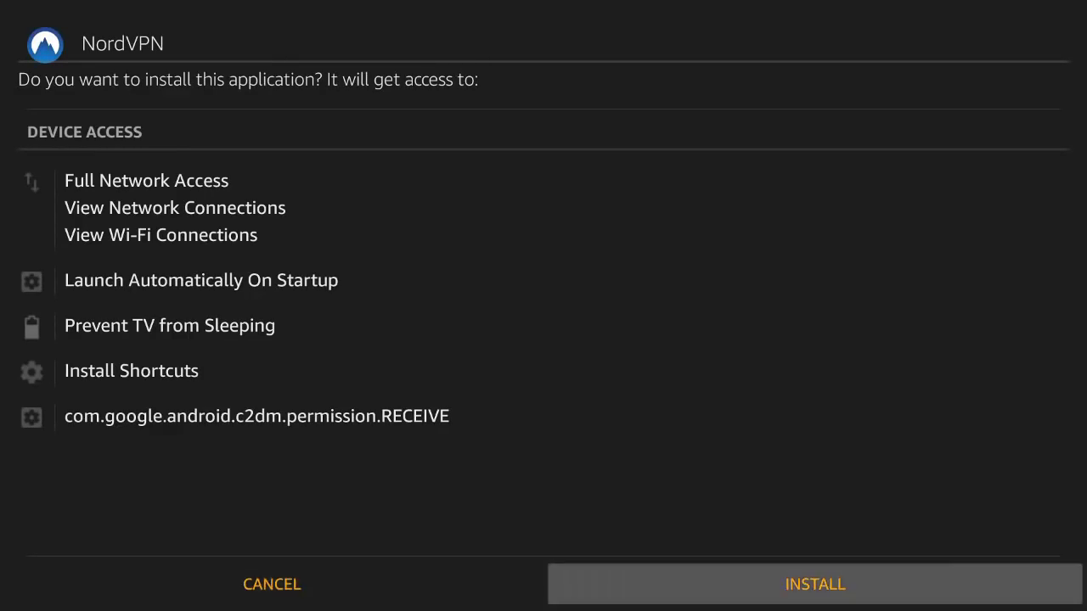
{"action": "key", "text": "Return"}
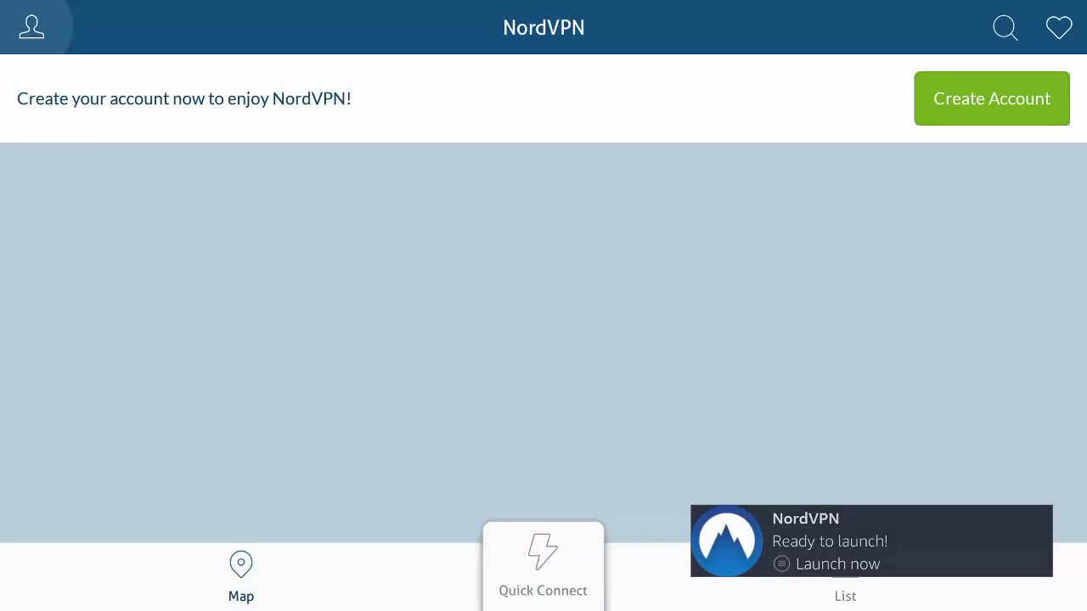
{"action": "key", "text": "Down"}
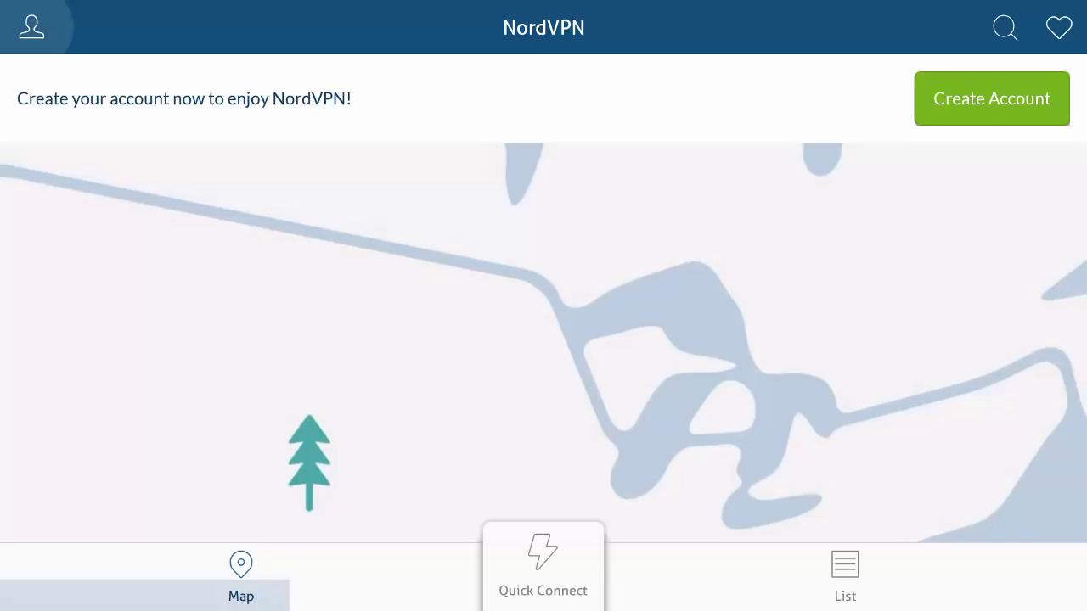
{"action": "left_click", "coordinate": [583, 567]}
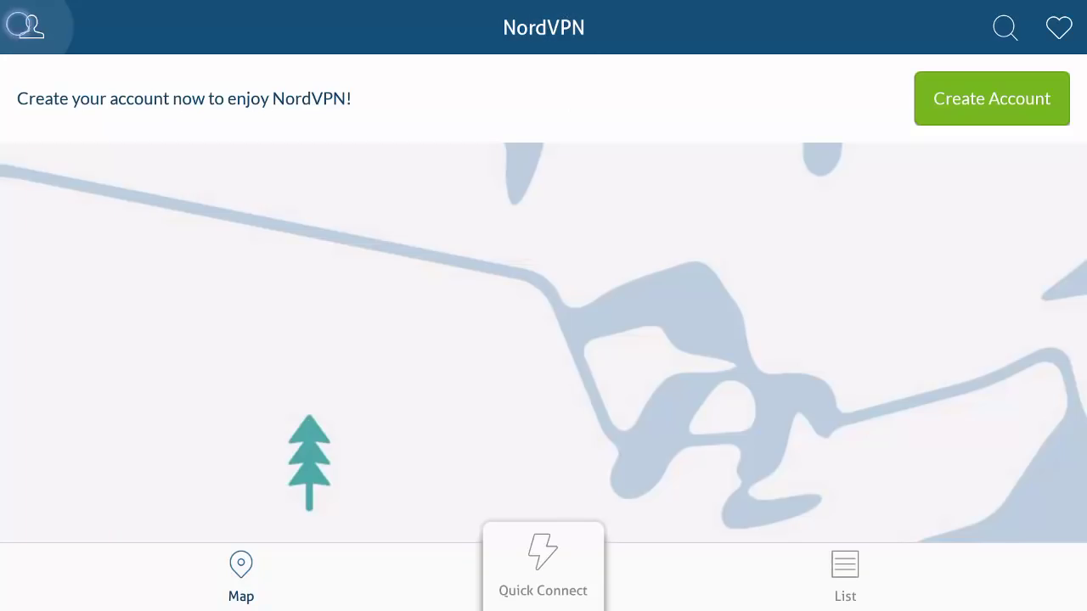
- Go to the NordVPN account page and begin entering the account e-mail address
{"action": "left_click", "coordinate": [27, 25]}
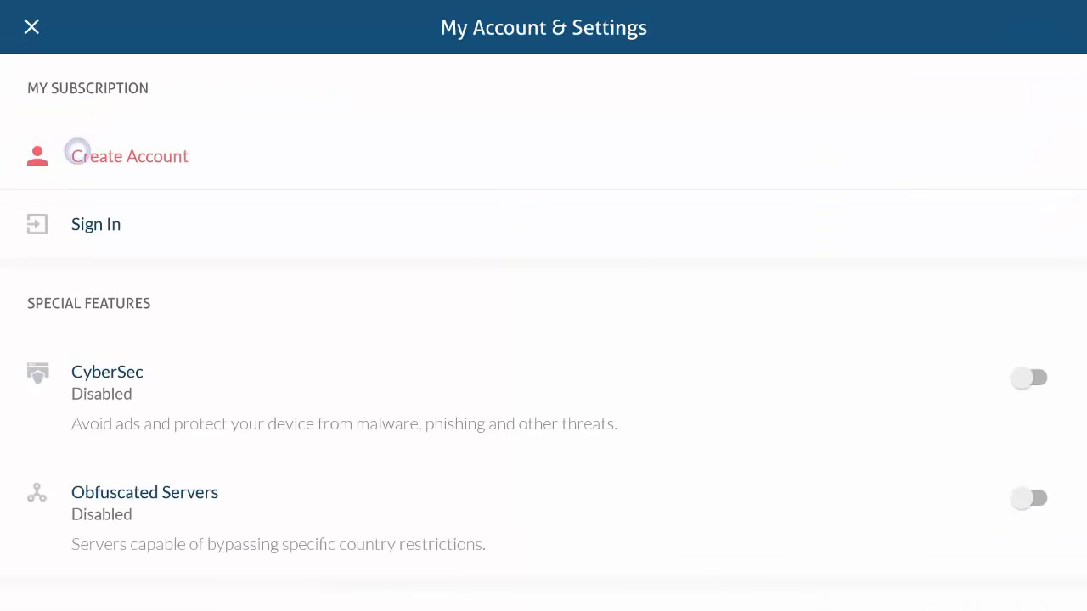
{"action": "scroll", "coordinate": [77, 217], "scroll_direction": "up", "scroll_amount": 5}
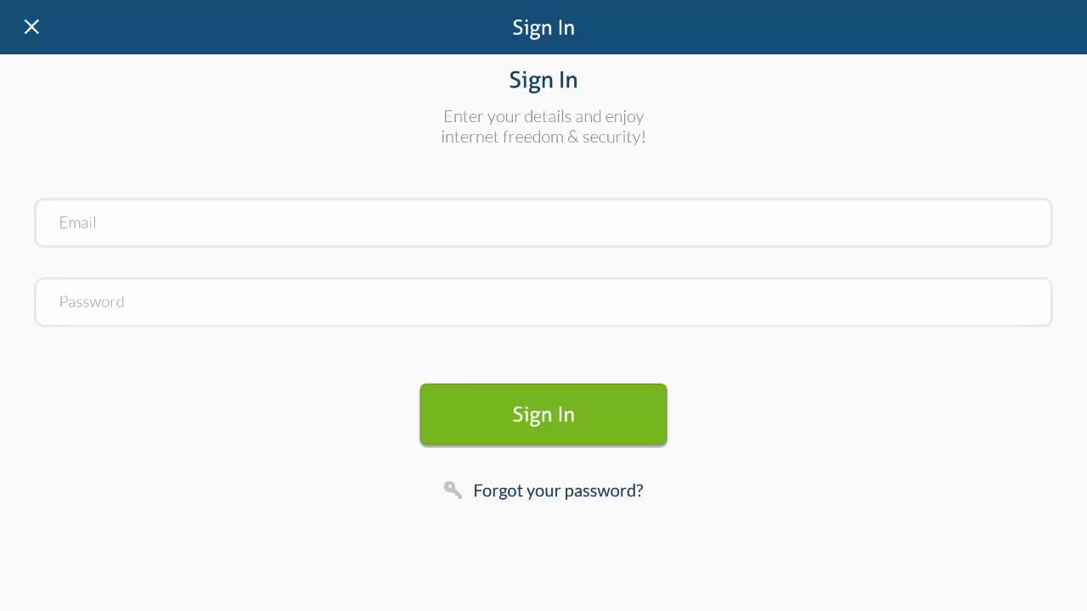
{"action": "left_click", "coordinate": [73, 215]}
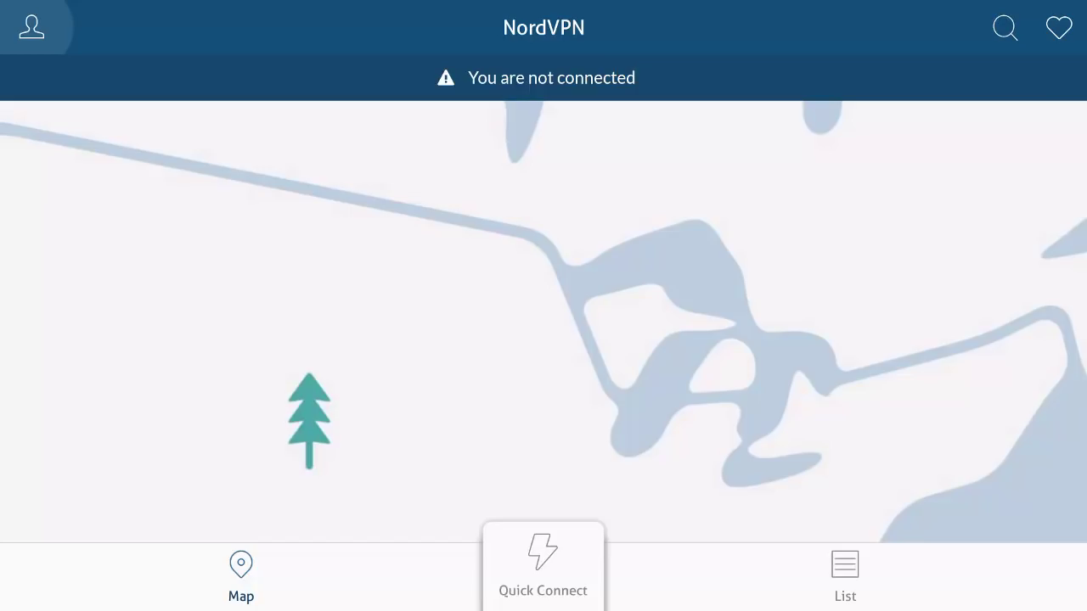
- Quick-connect to the recommended server and accept the VPN permission notice
{"action": "left_click", "coordinate": [77, 218]}
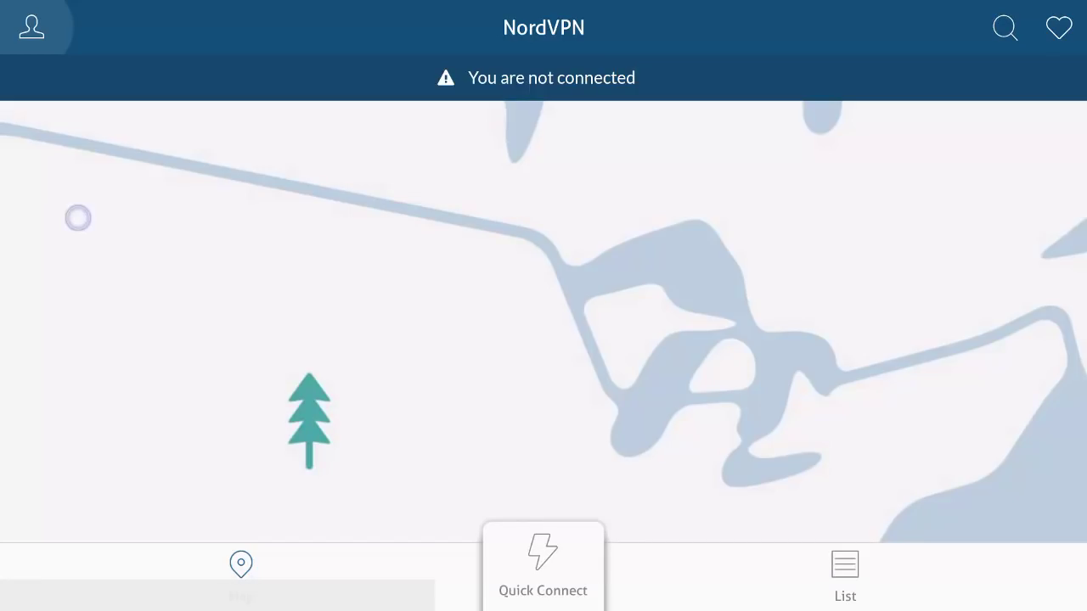
{"action": "mouse_move", "coordinate": [77, 218]}
{"action": "left_mouse_down"}
{"action": "mouse_move", "coordinate": [606, 218]}
{"action": "mouse_move", "coordinate": [601, 560]}
{"action": "mouse_move", "coordinate": [552, 558]}
{"action": "left_mouse_up"}
{"action": "left_click", "coordinate": [552, 558]}
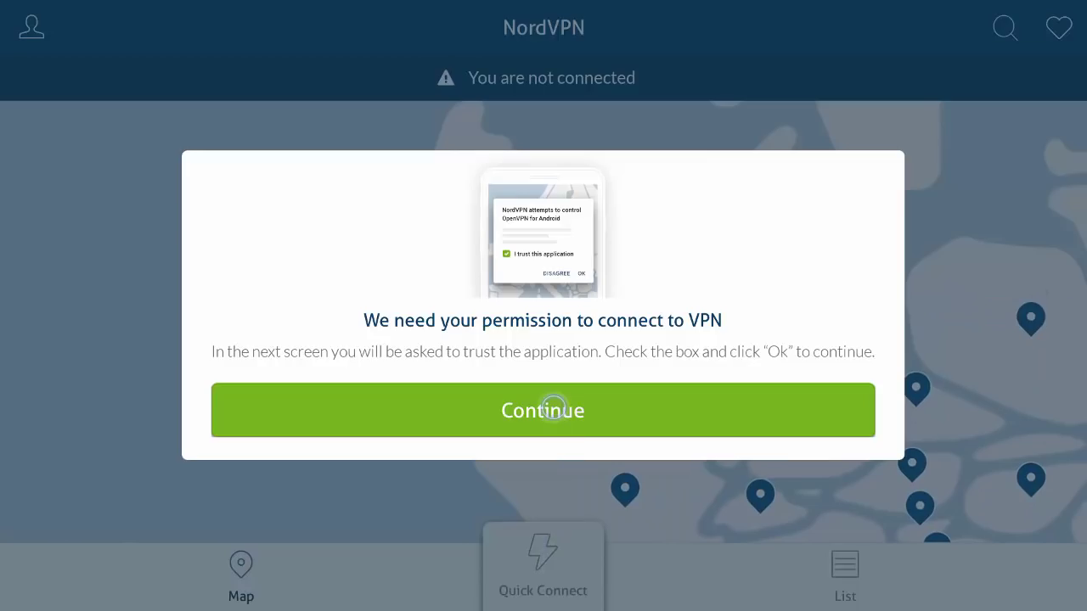
{"action": "left_click", "coordinate": [553, 409]}
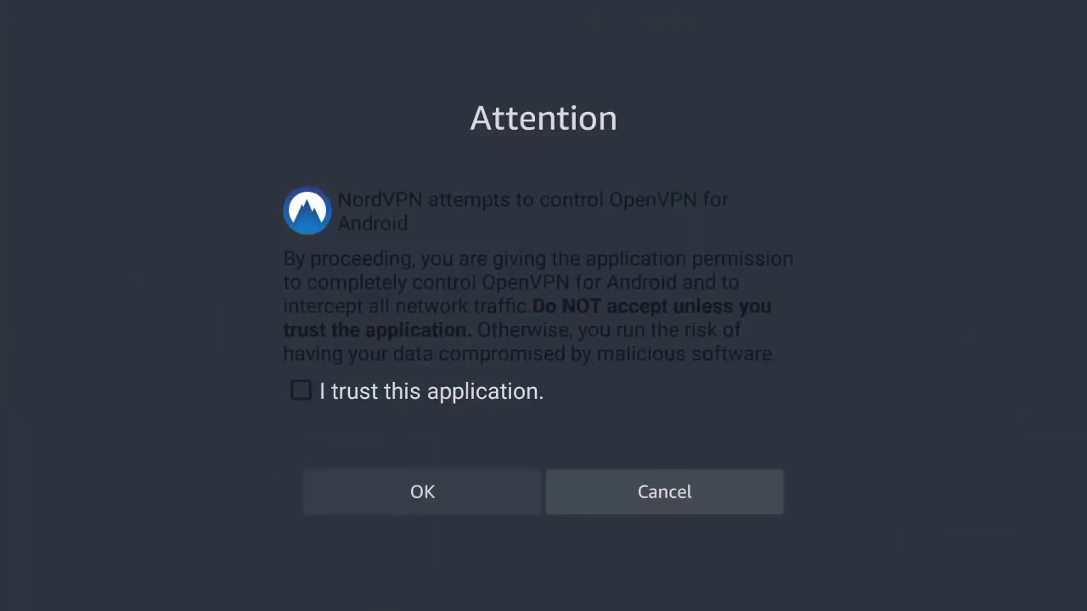
- Check 'I trust this application' for NordVPN's OpenVPN control and confirm with OK
{"action": "left_click", "coordinate": [310, 392]}
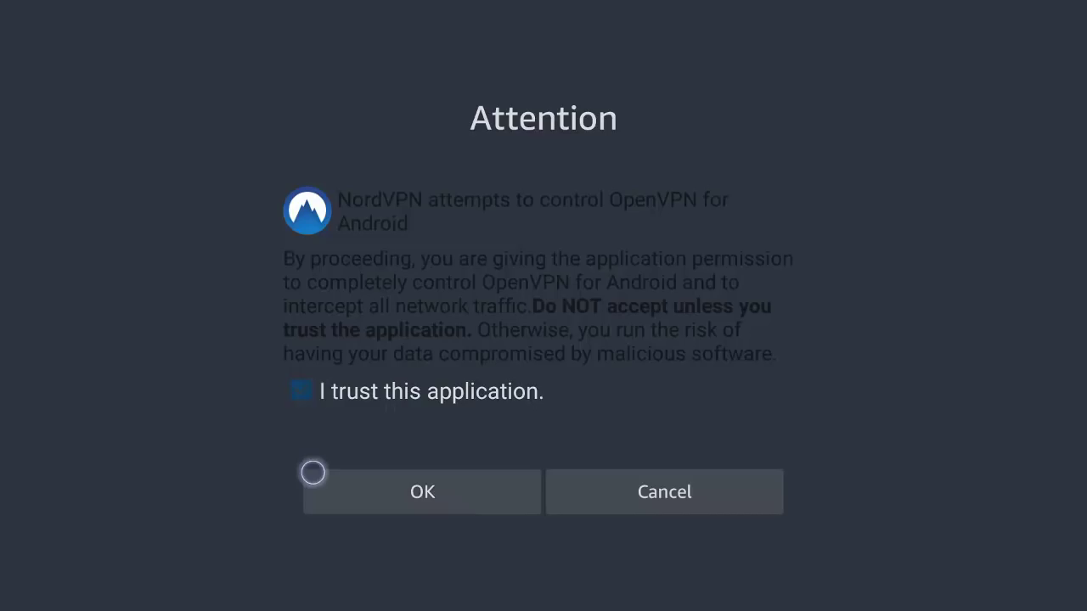
{"action": "left_click", "coordinate": [423, 492]}
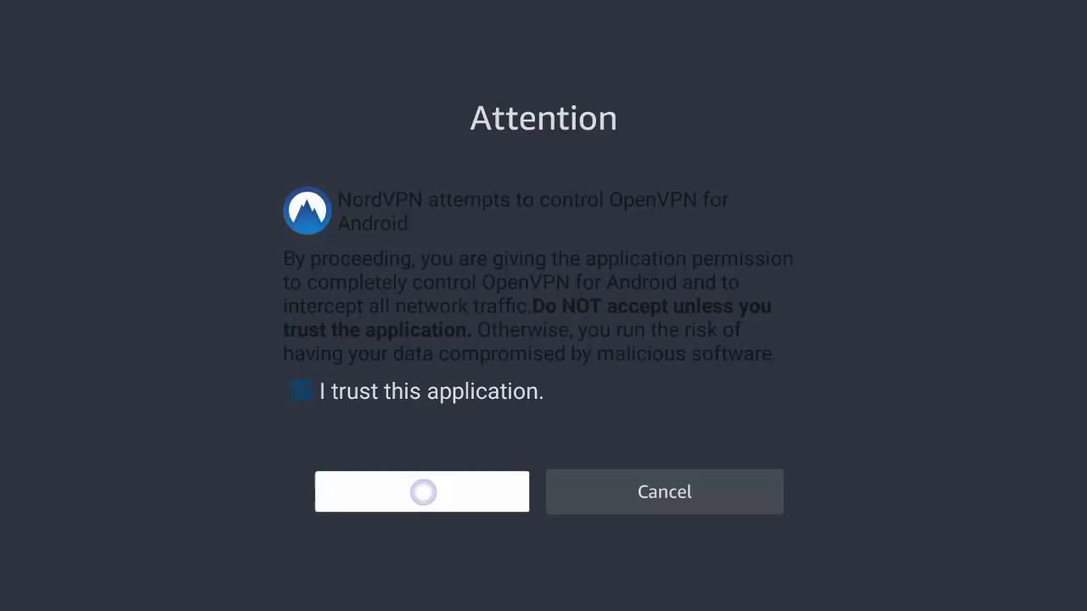